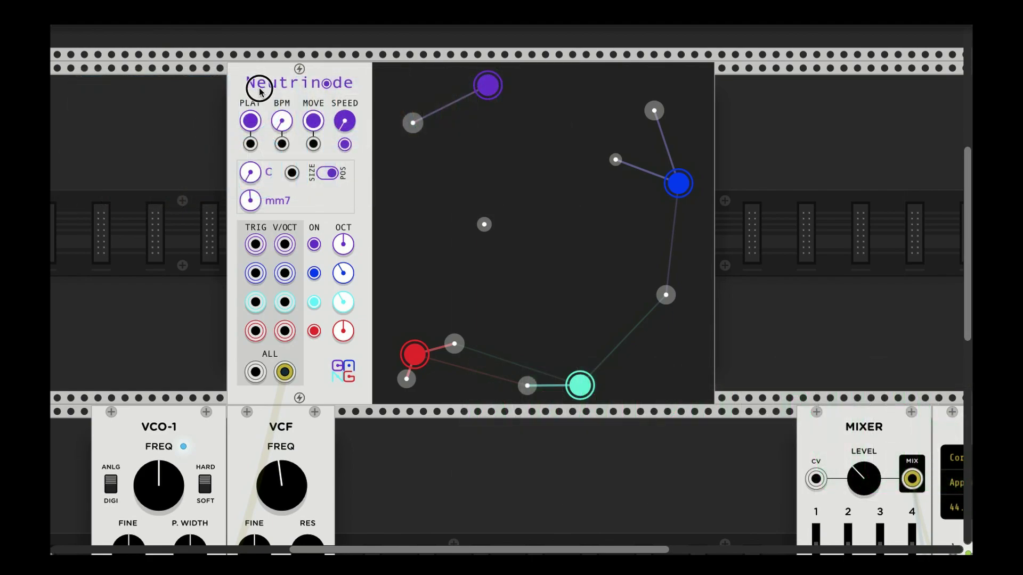
- Patch Neutrinode's ALL V/OCT output into VCO-1's V/OCT input
drag(256, 92, 281, 94)
scroll(196, 290, down, 5)
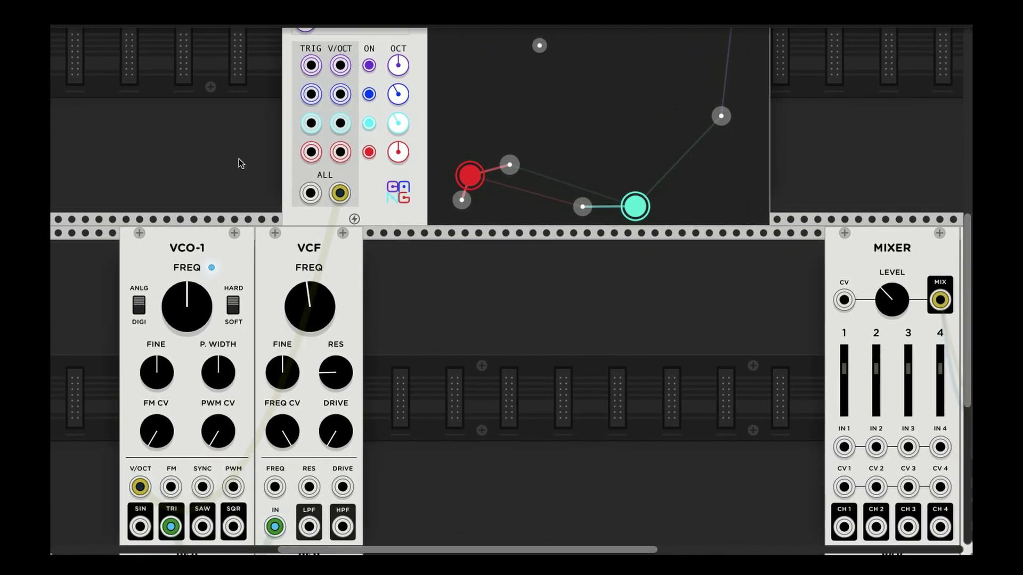
scroll(249, 163, down, 3)
scroll(248, 163, left, 1)
drag(374, 106, 176, 410)
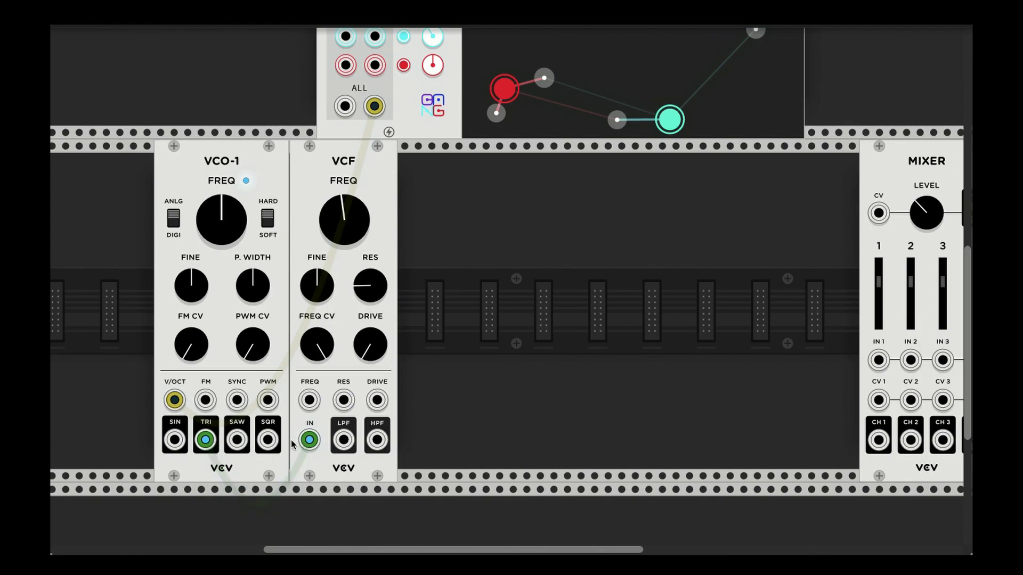
- Delete the cable running from VCO-1's triangle output into the VCF input
drag(315, 440, 251, 525)
scroll(439, 155, up, 3)
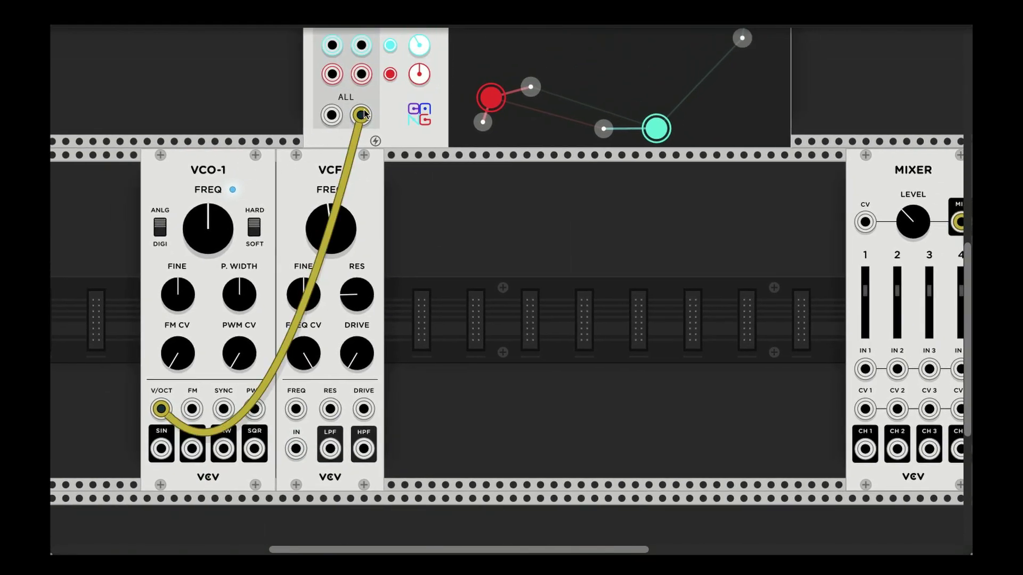
scroll(418, 209, up, 2)
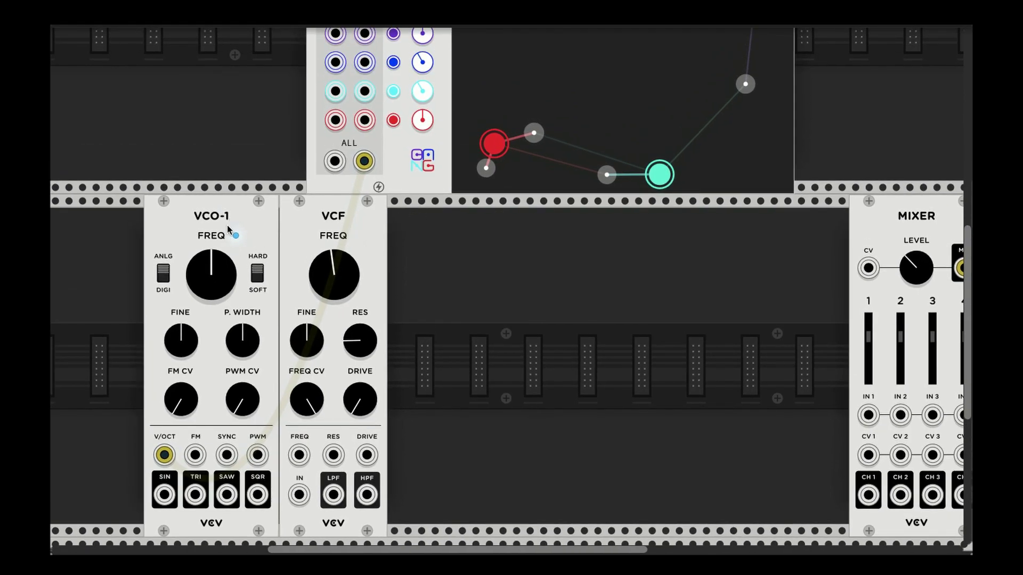
scroll(226, 225, up, 2)
scroll(227, 224, down, 2)
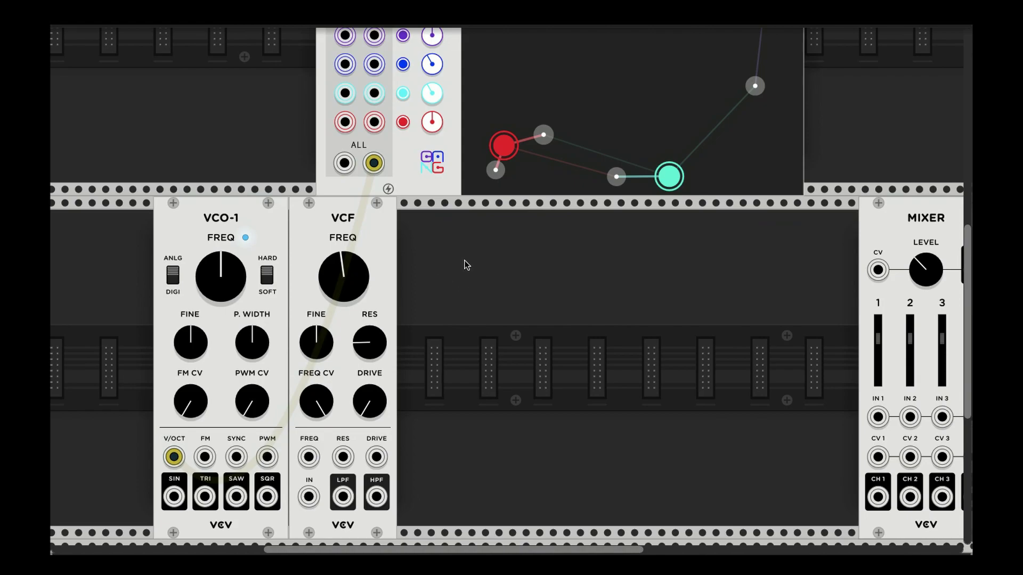
- Add a Bogaudio AD envelope from the Bogaudio library and slide it against the VCF
right_click(429, 267)
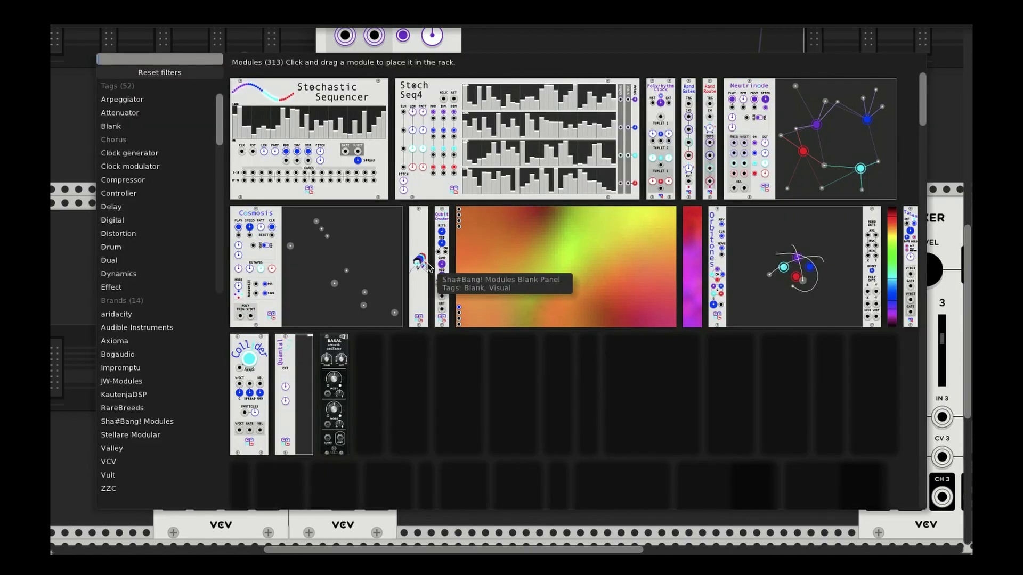
click(123, 355)
text(a)
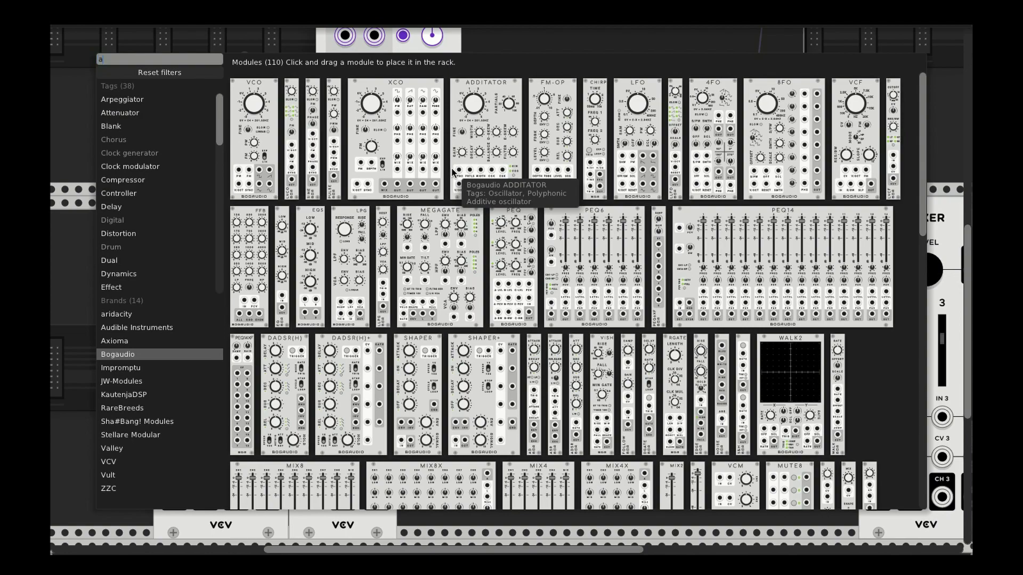
text(dsr)
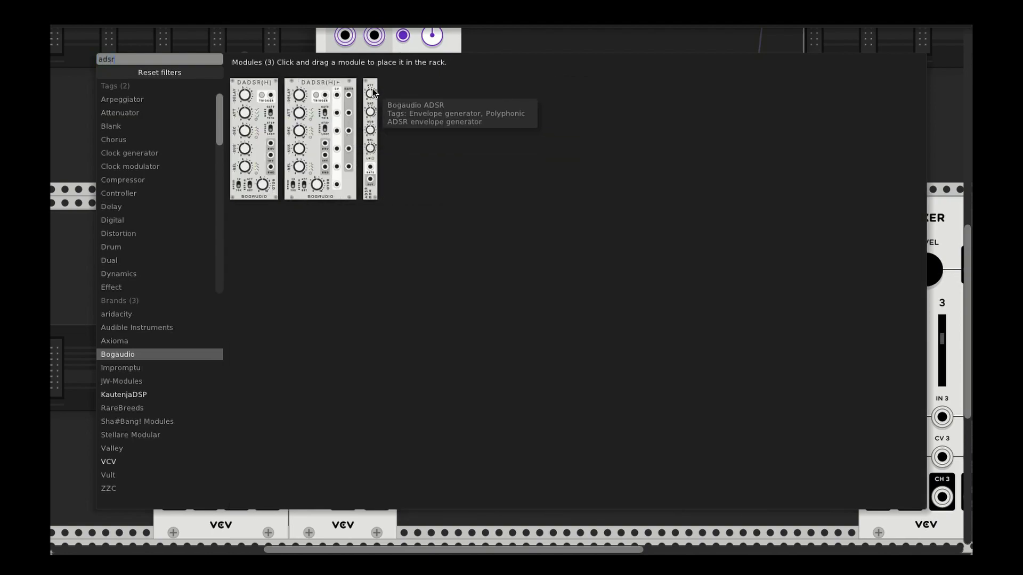
key(BackSpace)
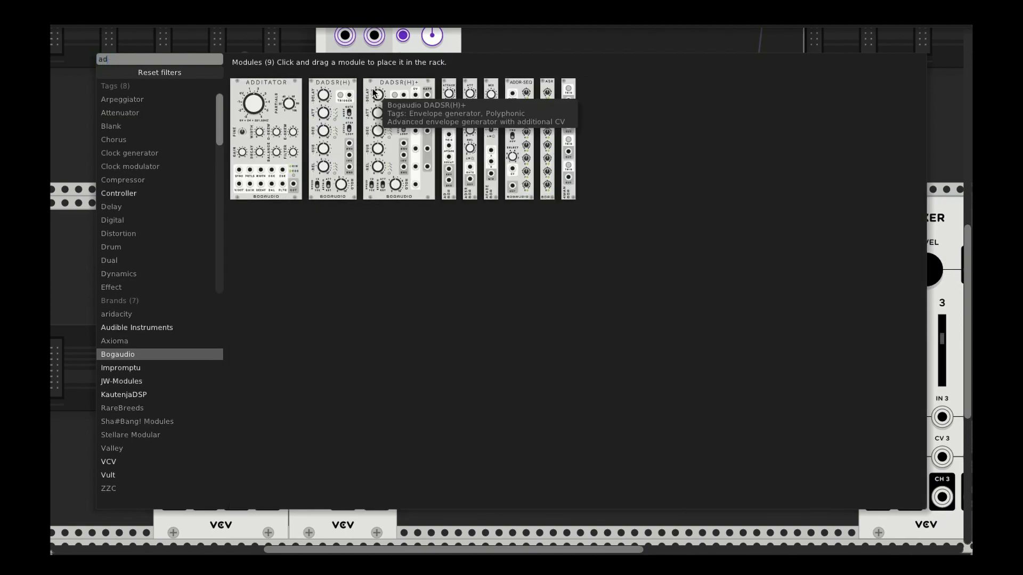
click(450, 97)
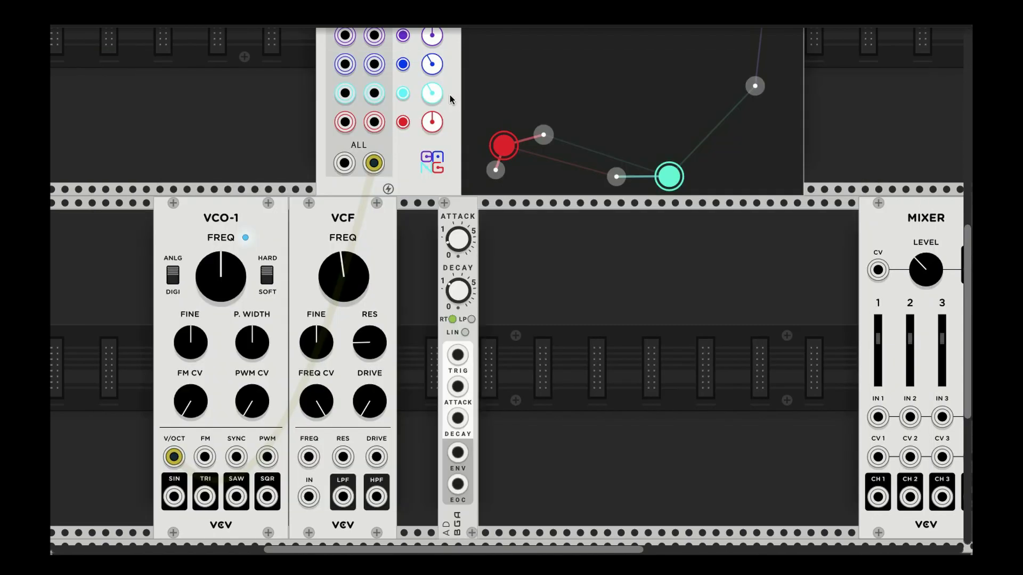
drag(465, 209, 429, 212)
scroll(491, 290, up, 2)
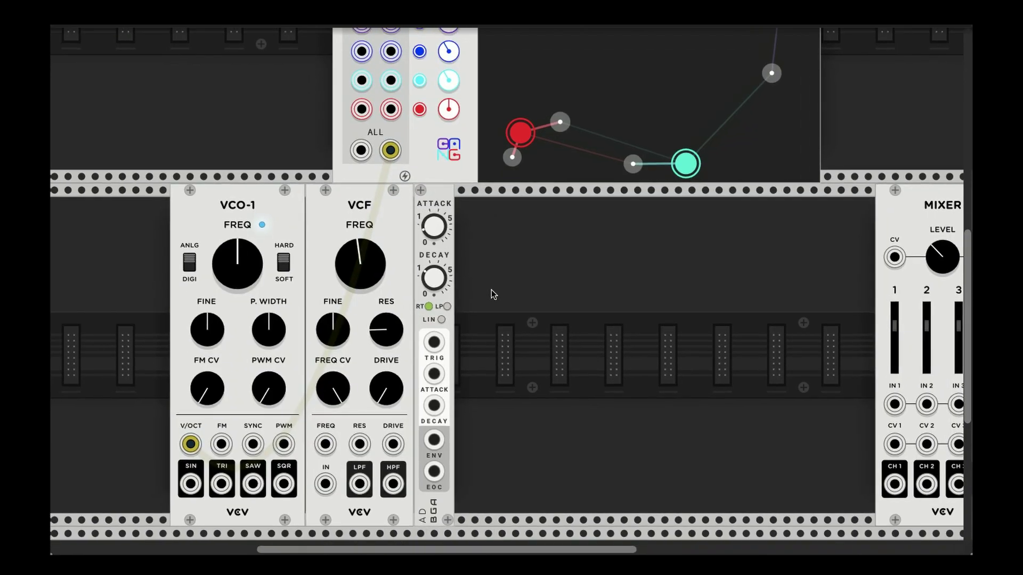
scroll(491, 295, up, 3)
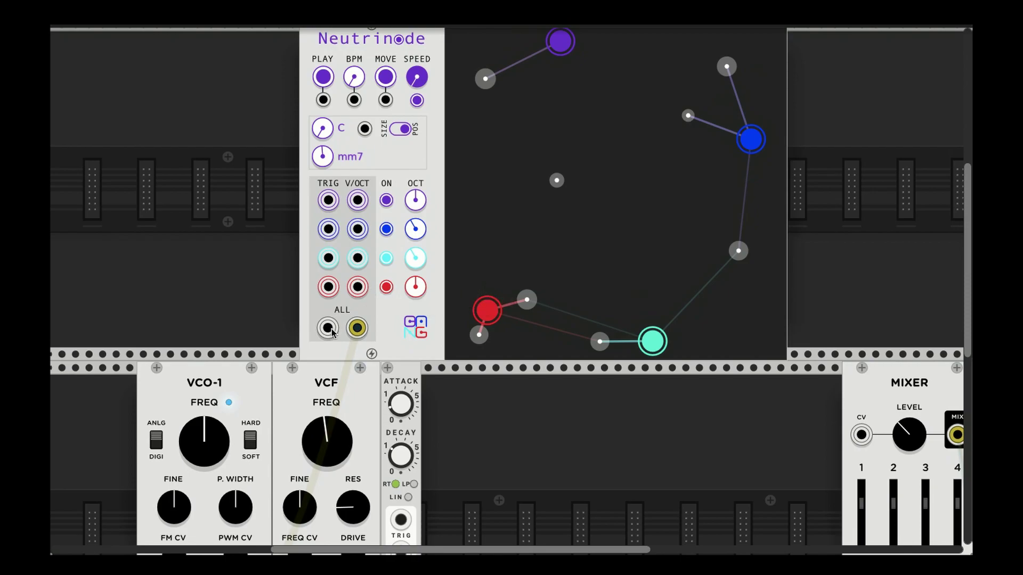
- Clear the library filters and place a VCV ADSR envelope beside Neutrinode
right_click(532, 458)
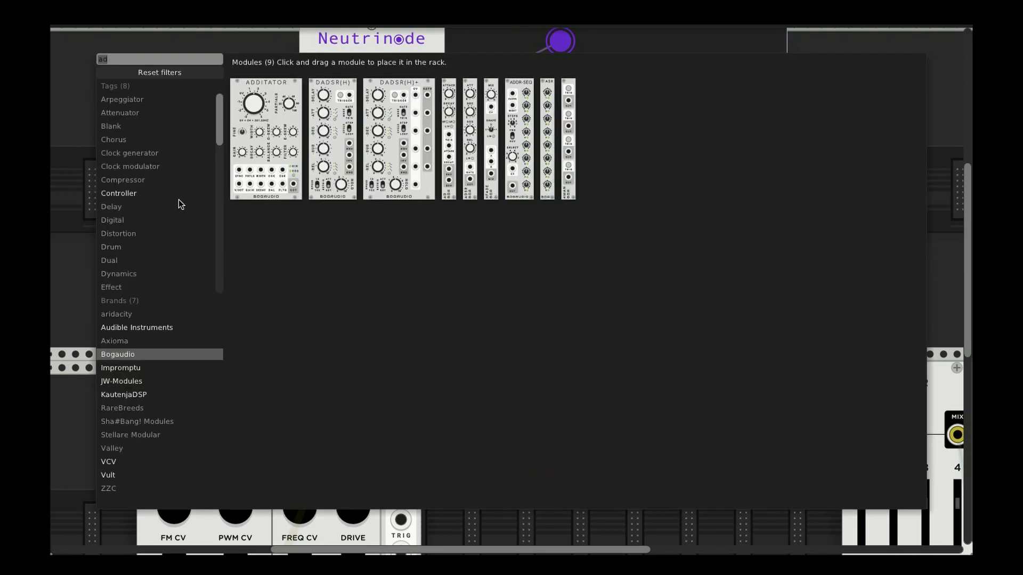
click(168, 73)
text(adsr)
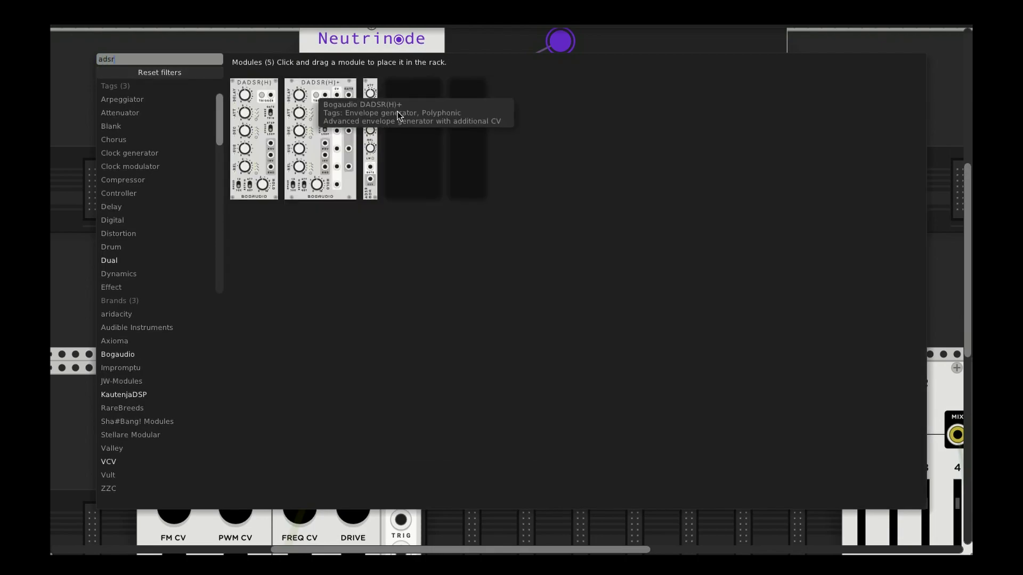
click(475, 111)
- Reposition the VCV ADSR module, ending left toward the VCO row
drag(241, 96, 194, 54)
scroll(261, 243, up, 2)
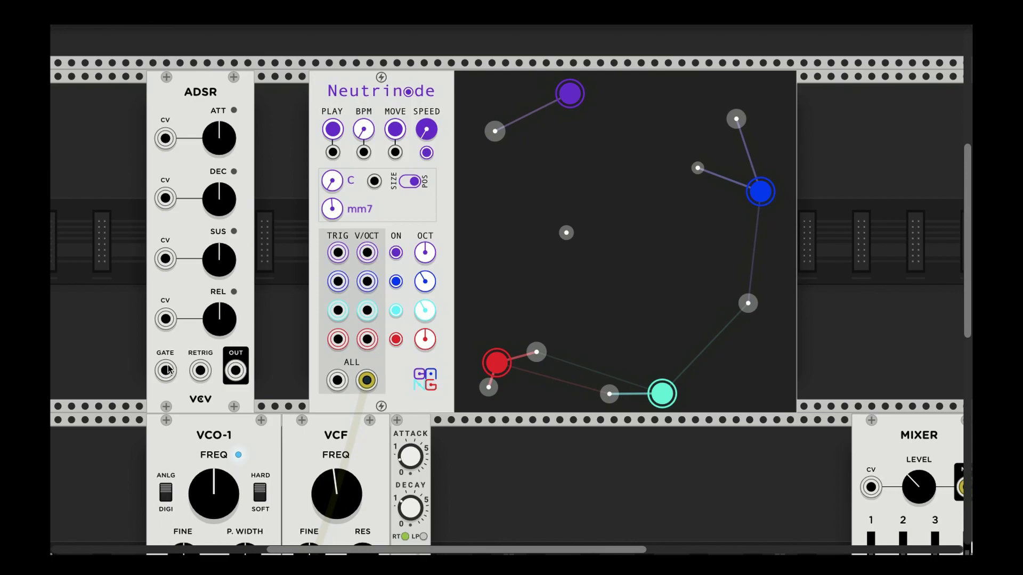
mouse_move(167, 372)
mouse_down()
mouse_move(140, 363)
mouse_move(172, 379)
mouse_up()
mouse_move(205, 103)
mouse_down()
mouse_move(246, 103)
mouse_move(204, 104)
mouse_up()
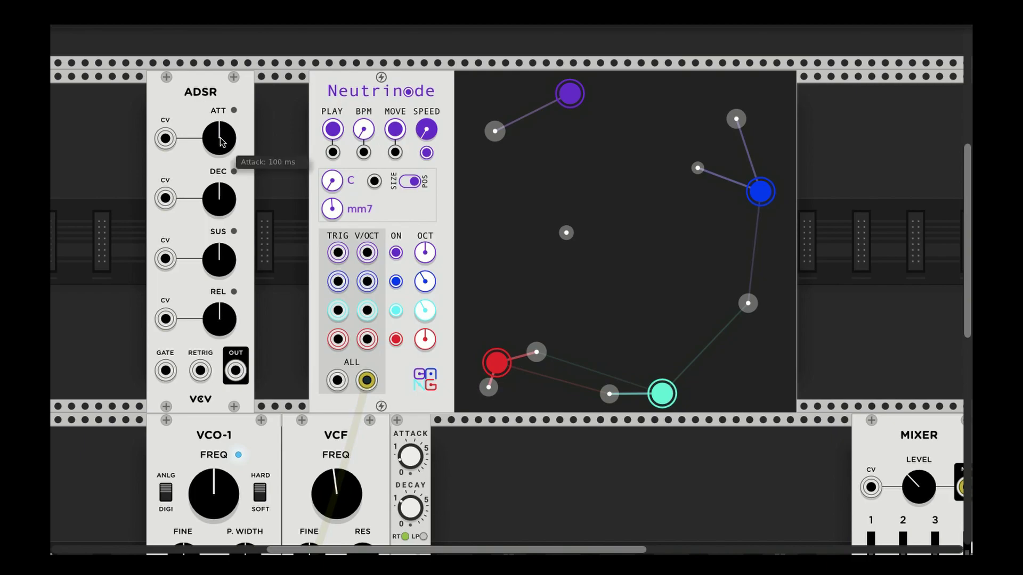
drag(181, 108, 204, 107)
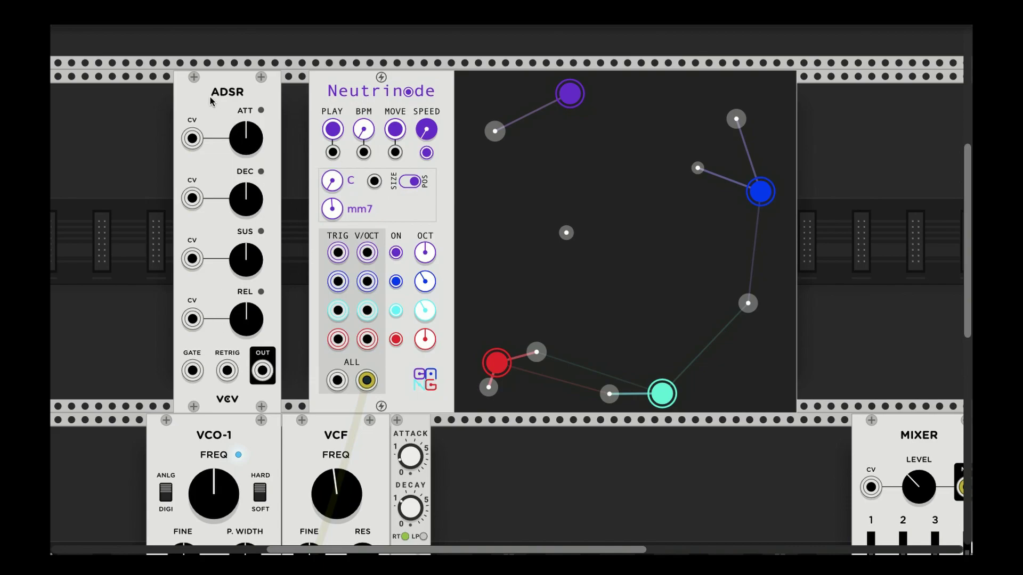
drag(209, 101, 181, 100)
- Delete the VCV ADSR, then set the AD envelope's attack to 2.5 s, leaving decay at 1 s
key(Delete)
scroll(392, 357, down, 5)
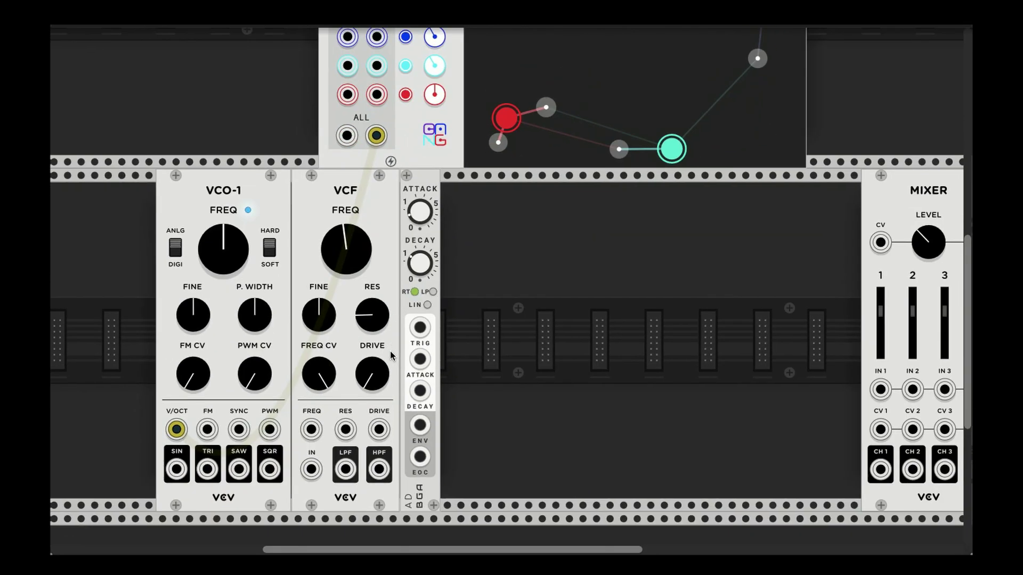
right_click(422, 209)
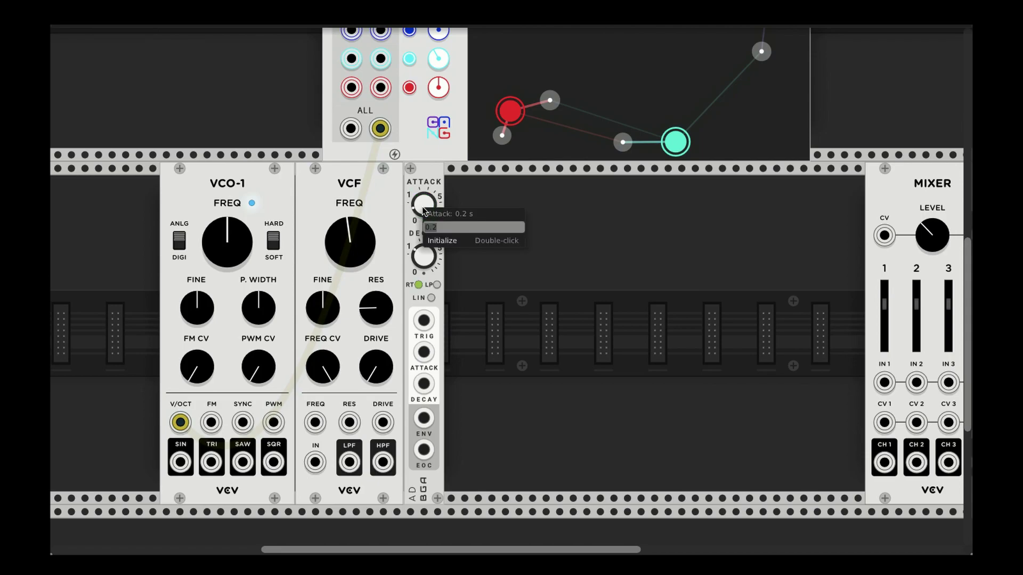
text(2.5)
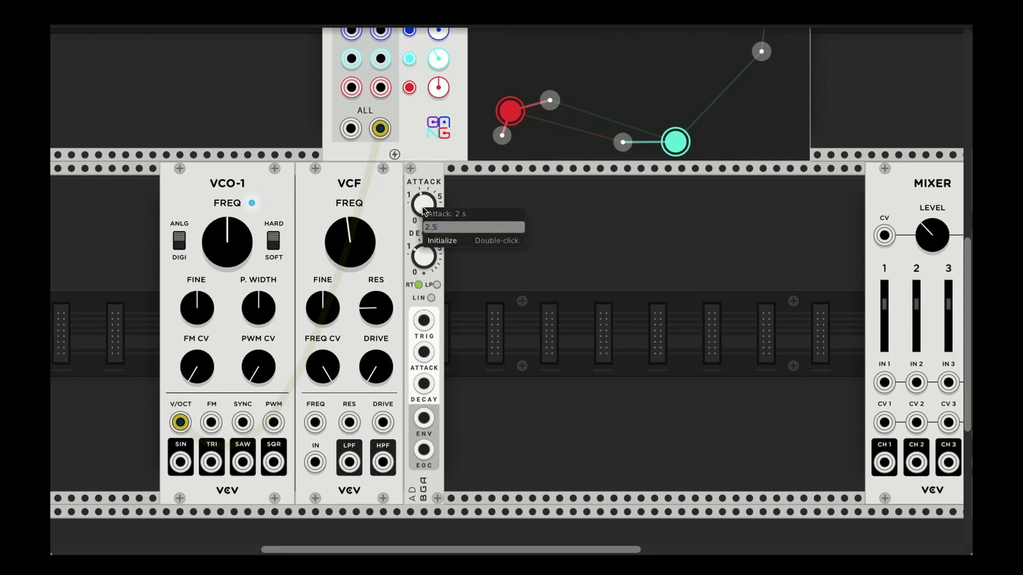
key(Return)
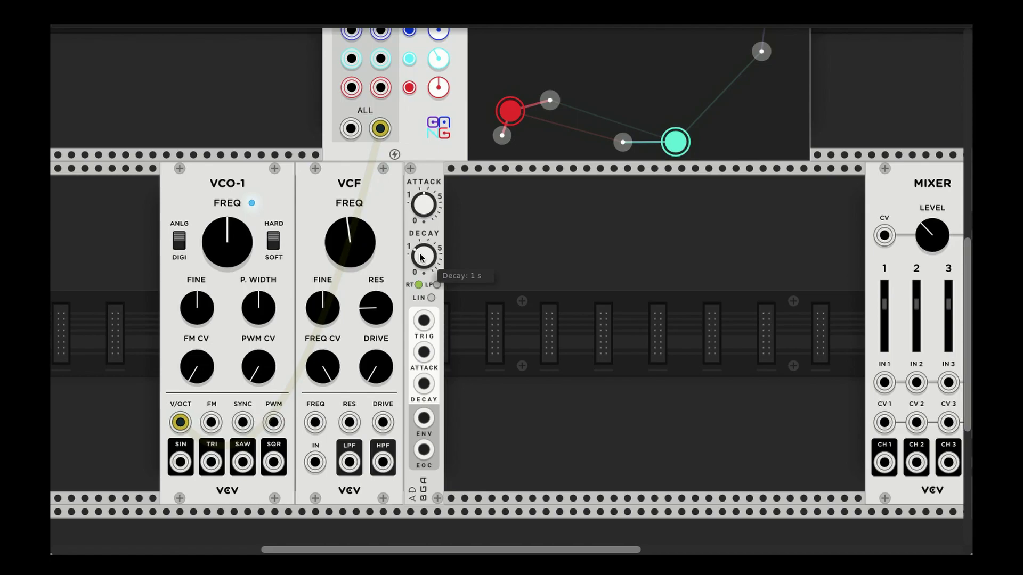
right_click(420, 257)
key(Escape)
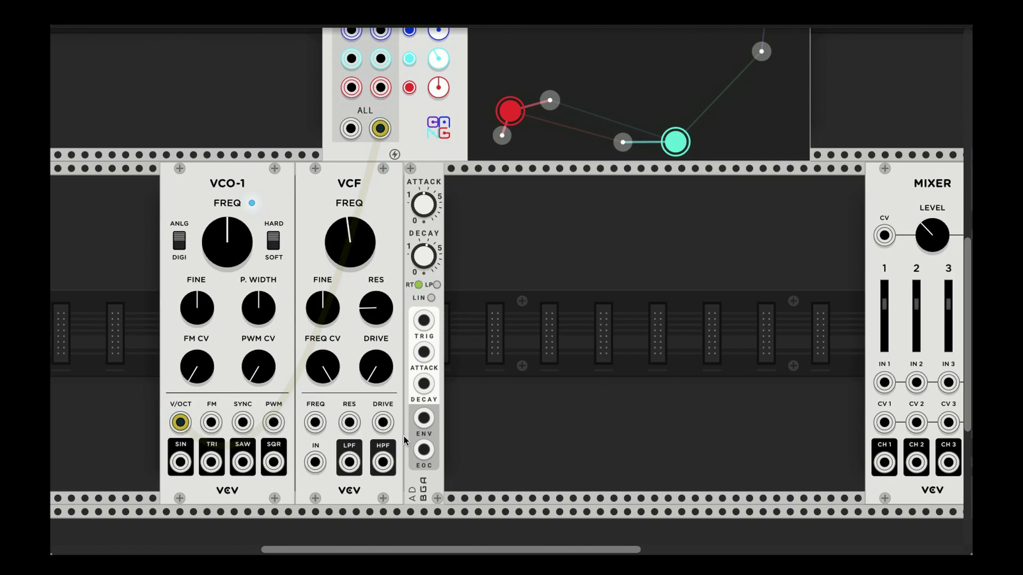
- Add a VCV VCA and slide it against the AD envelope
drag(212, 461, 210, 495)
right_click(523, 241)
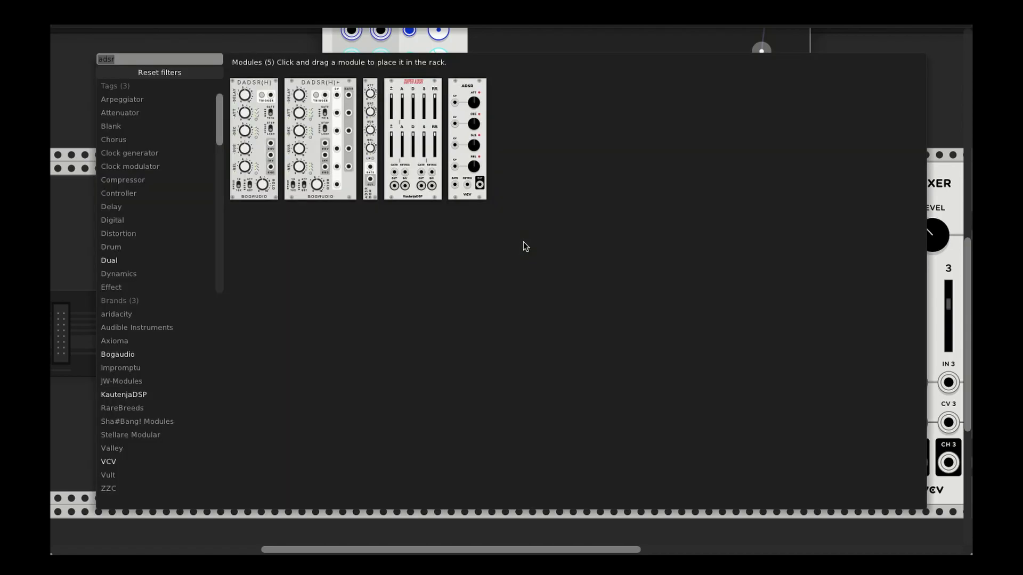
text(vca)
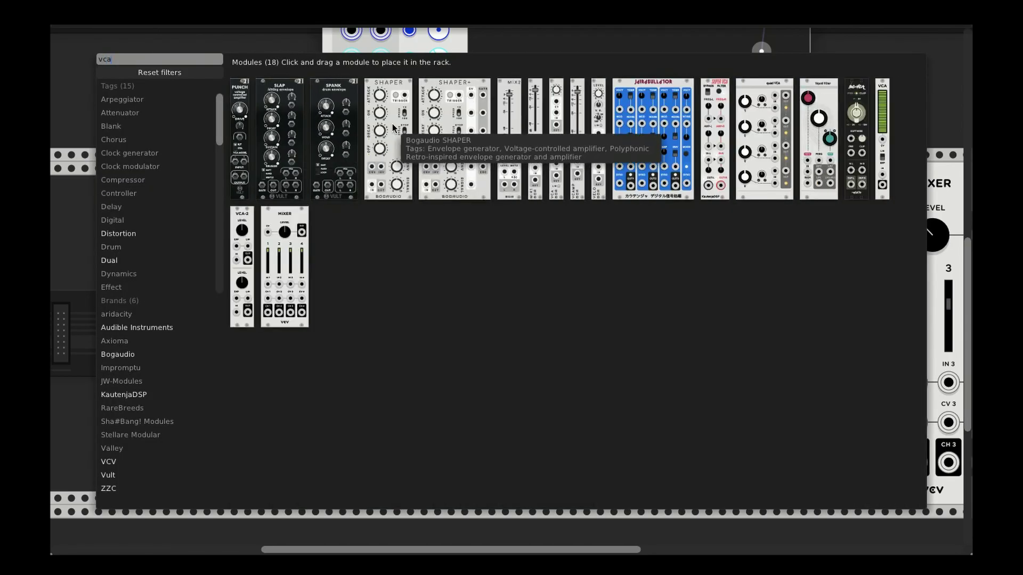
click(884, 106)
drag(533, 190, 438, 202)
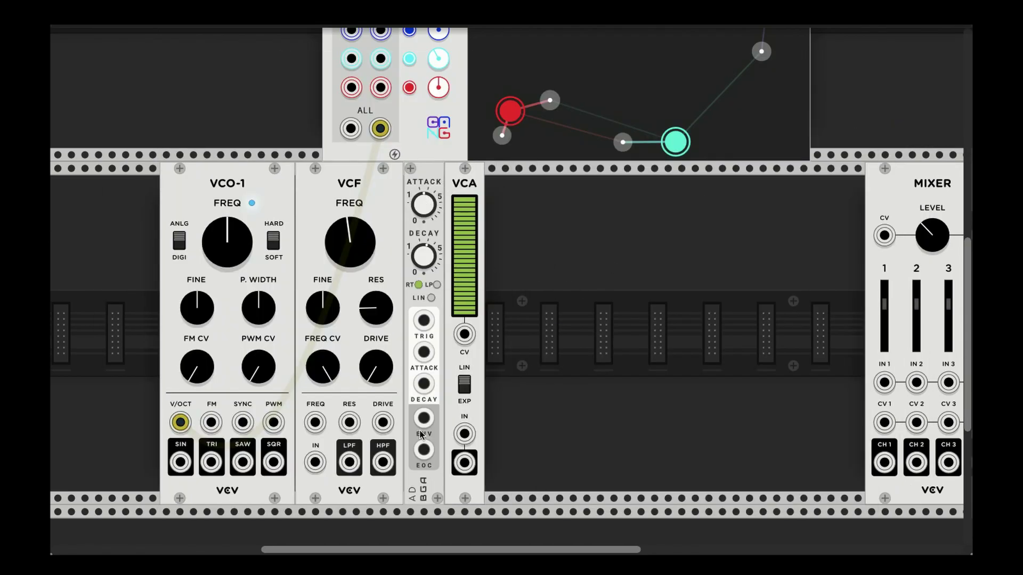
- Patch AD ENV into the VCA CV, lower the VCA level, and trigger AD from Neutrinode's ALL TRIG
drag(424, 421, 464, 334)
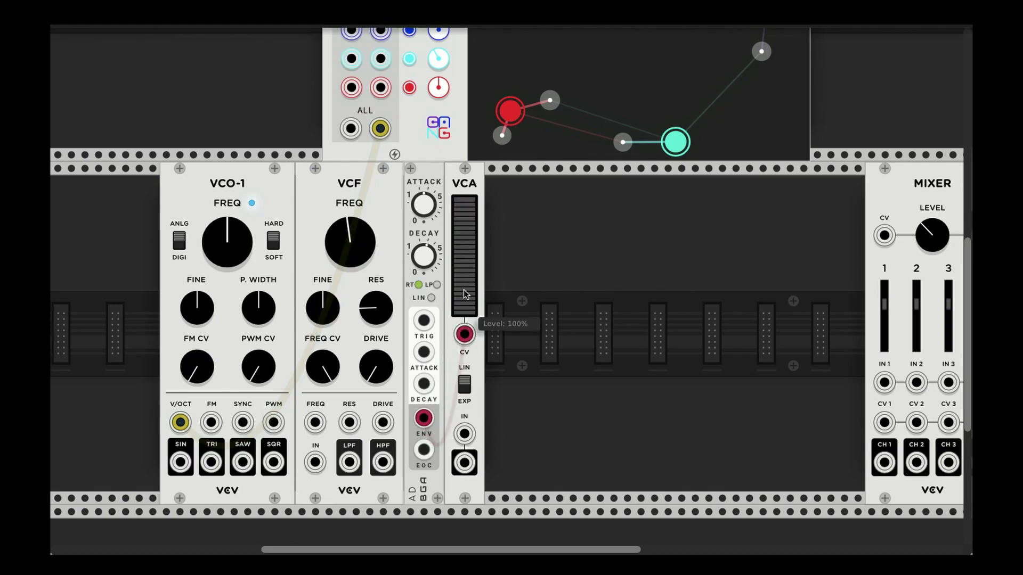
drag(461, 203, 465, 277)
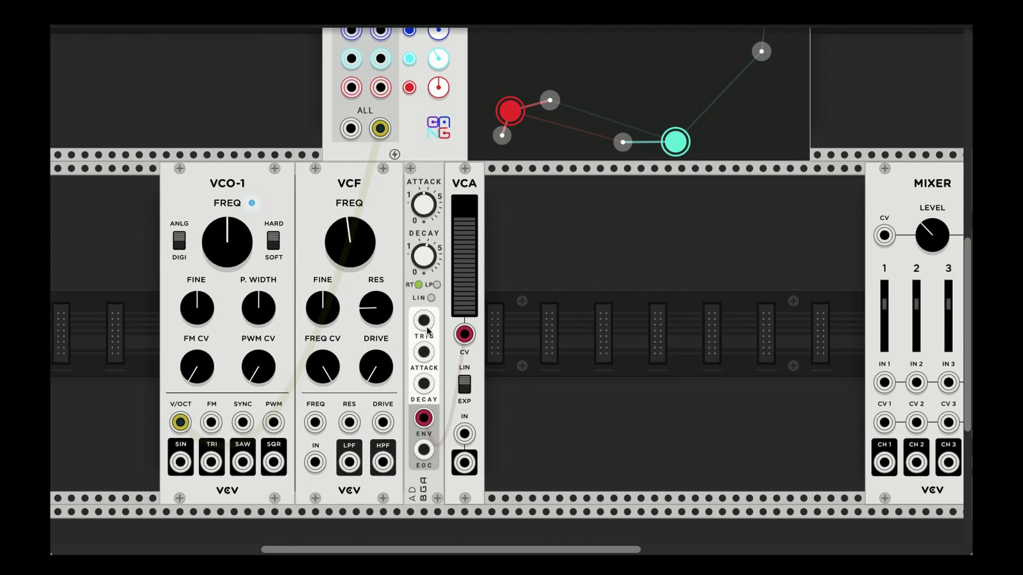
drag(351, 133, 423, 320)
- Set the VCA level to about 69.85% and route its output into Mixer input 1
scroll(446, 280, up, 5)
scroll(446, 280, up, 2)
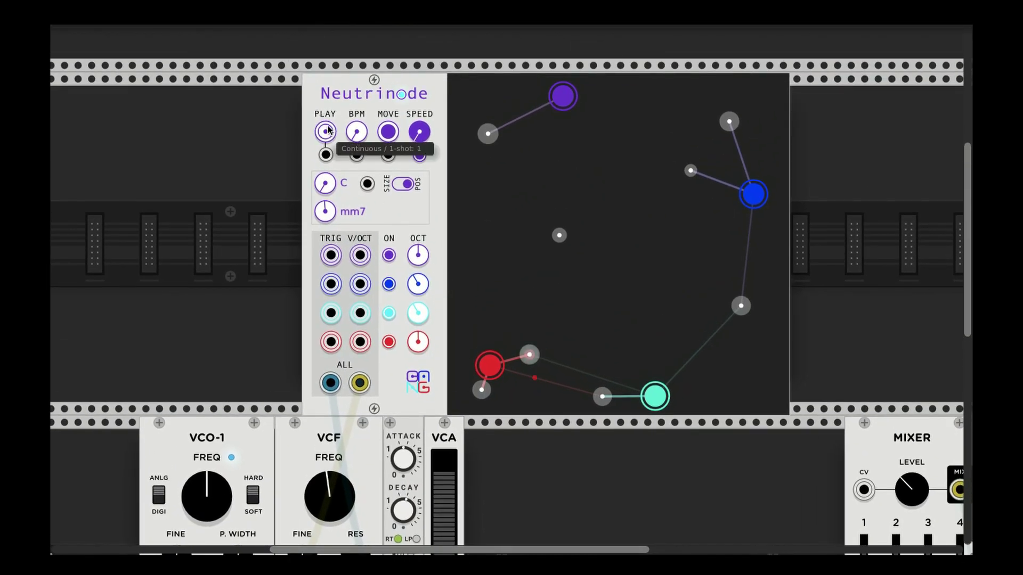
scroll(257, 204, down, 2)
scroll(257, 204, down, 5)
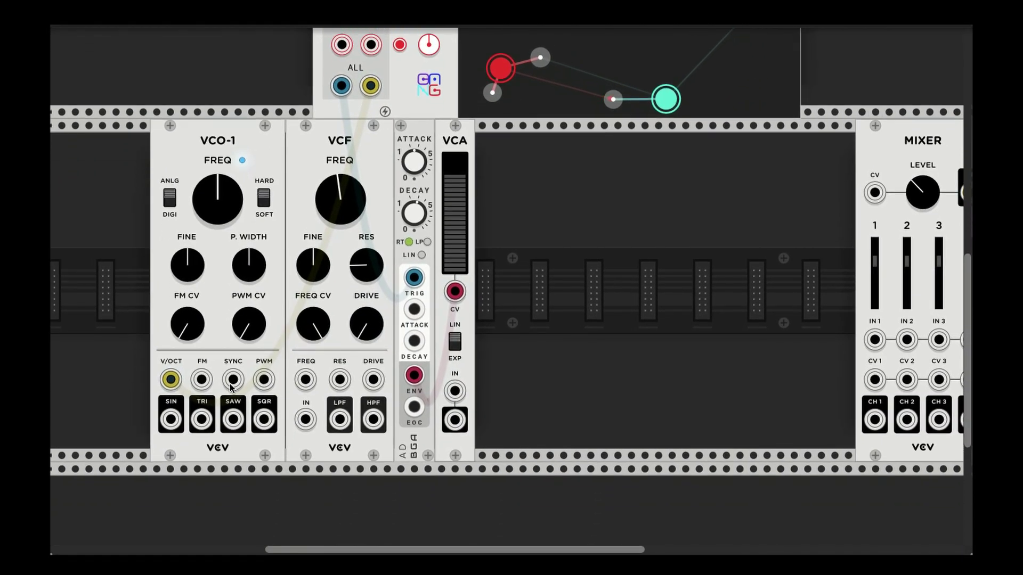
drag(201, 419, 874, 339)
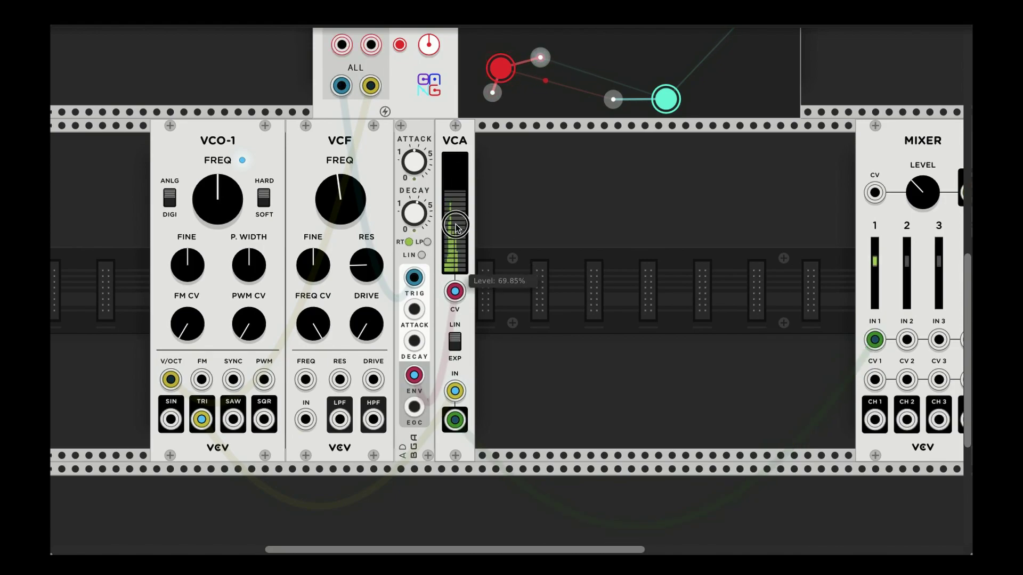
scroll(579, 310, up, 3)
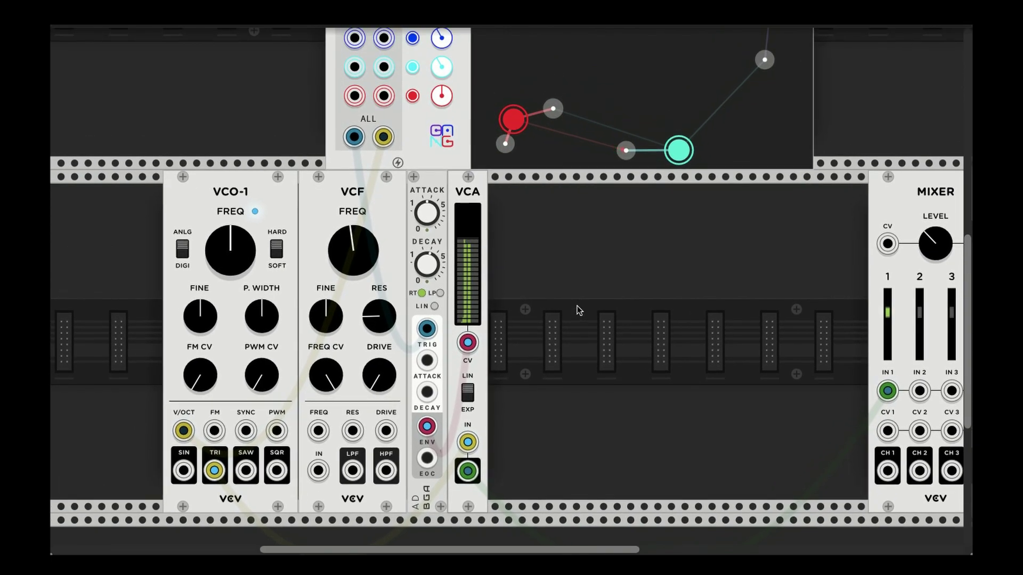
scroll(499, 170, up, 5)
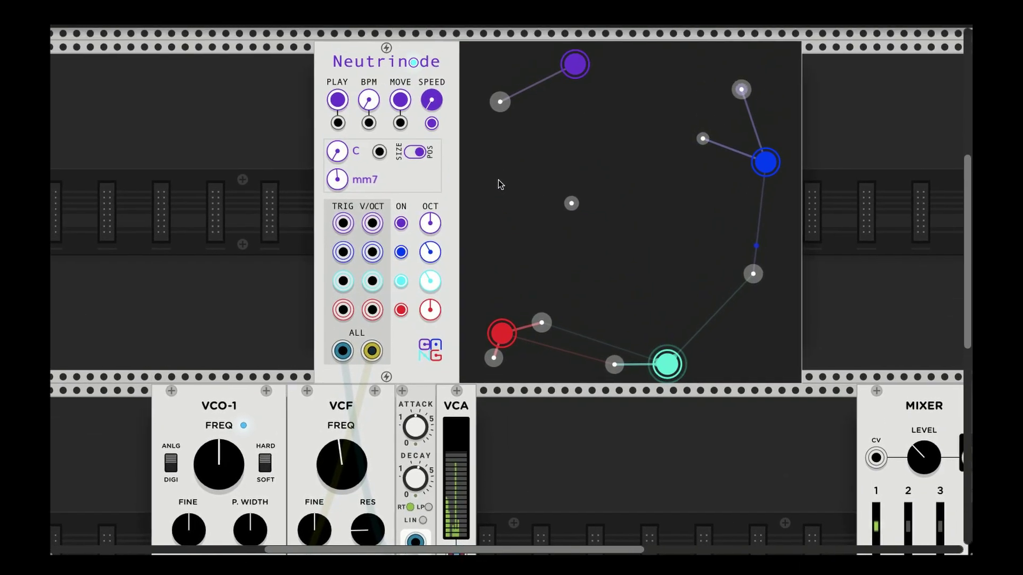
- Open Neutrinode's options menu and close it without changing anything
right_click(413, 178)
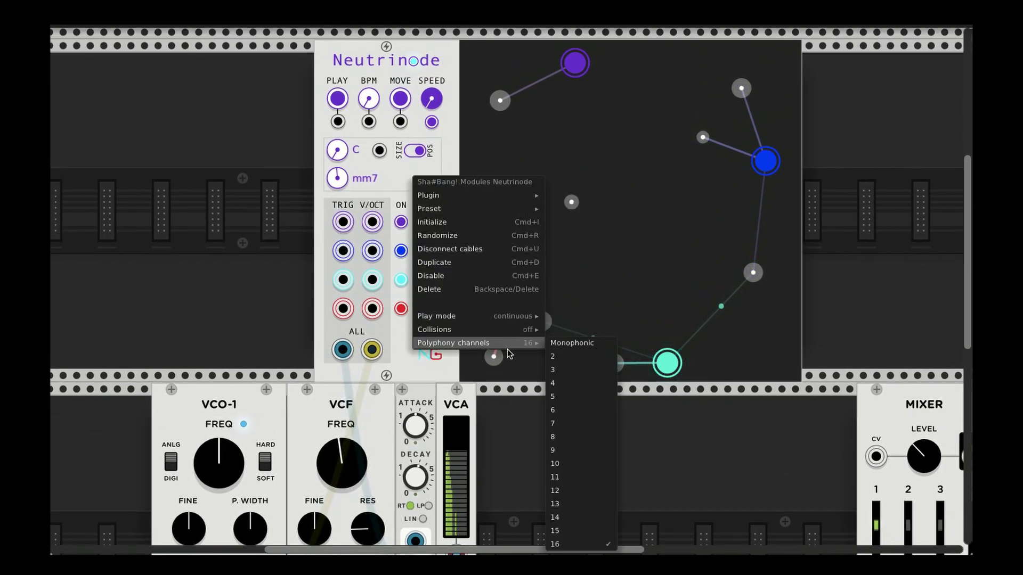
click(400, 169)
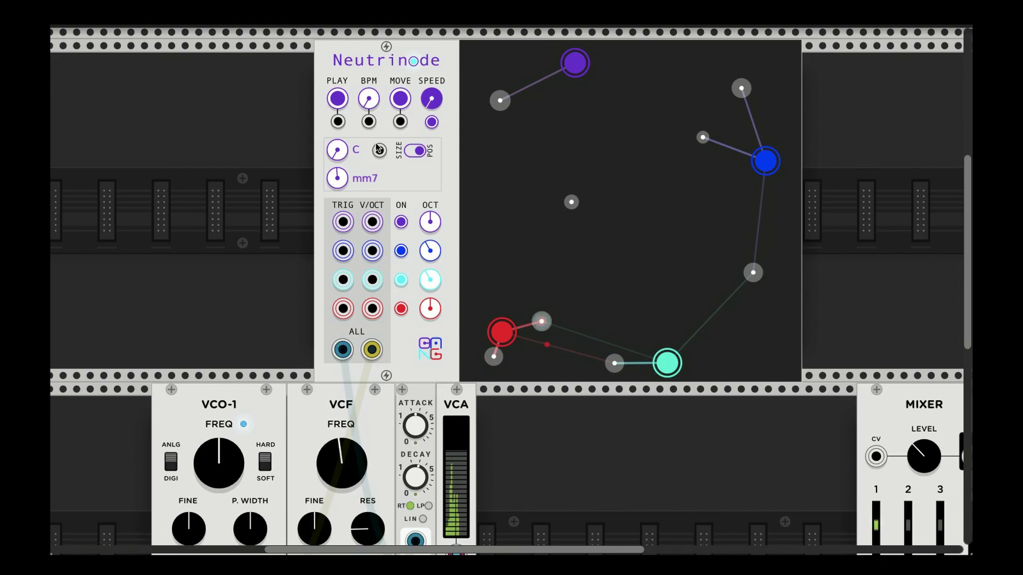
scroll(287, 106, up, 1)
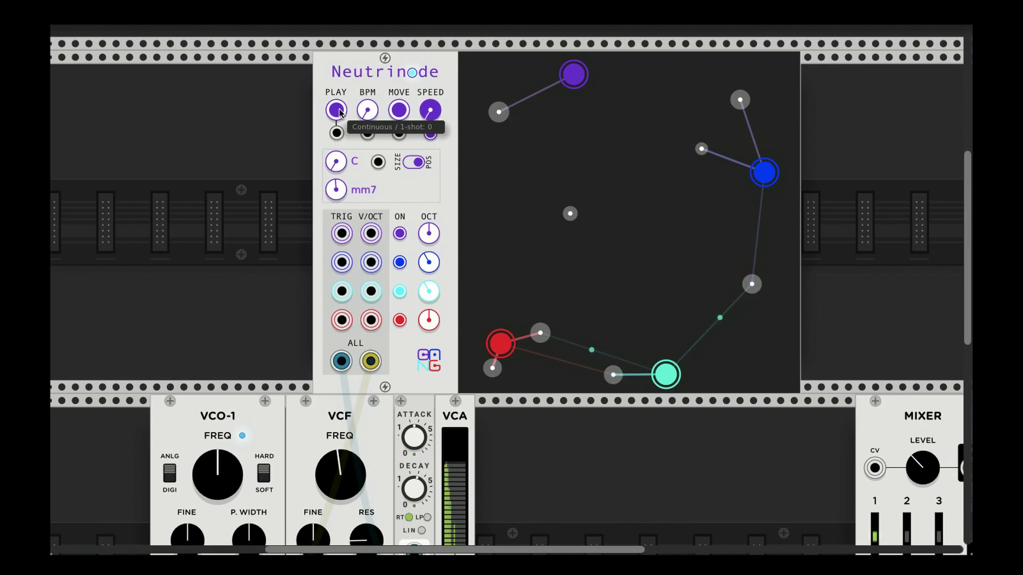
scroll(273, 148, down, 5)
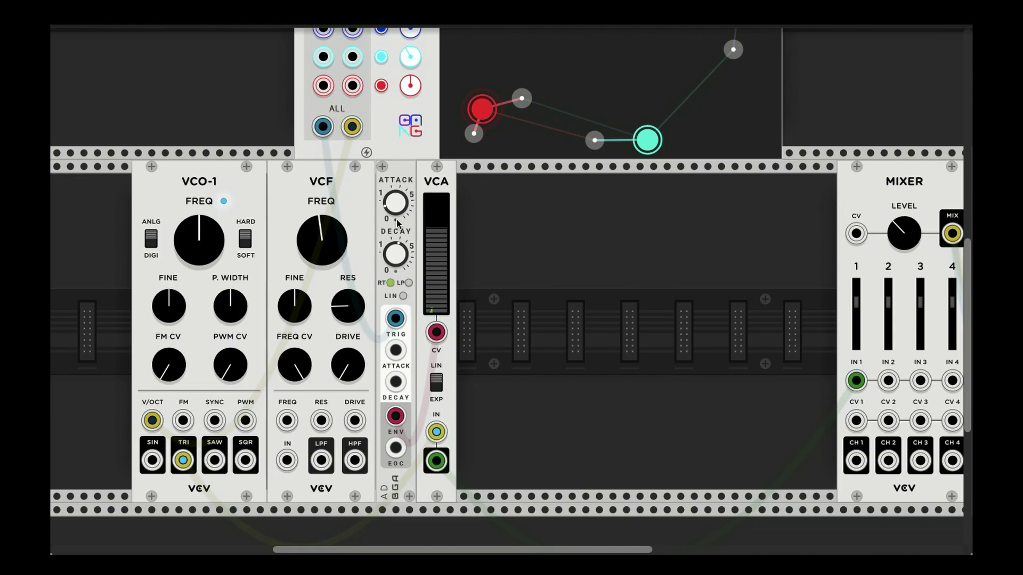
scroll(395, 210, up, 1)
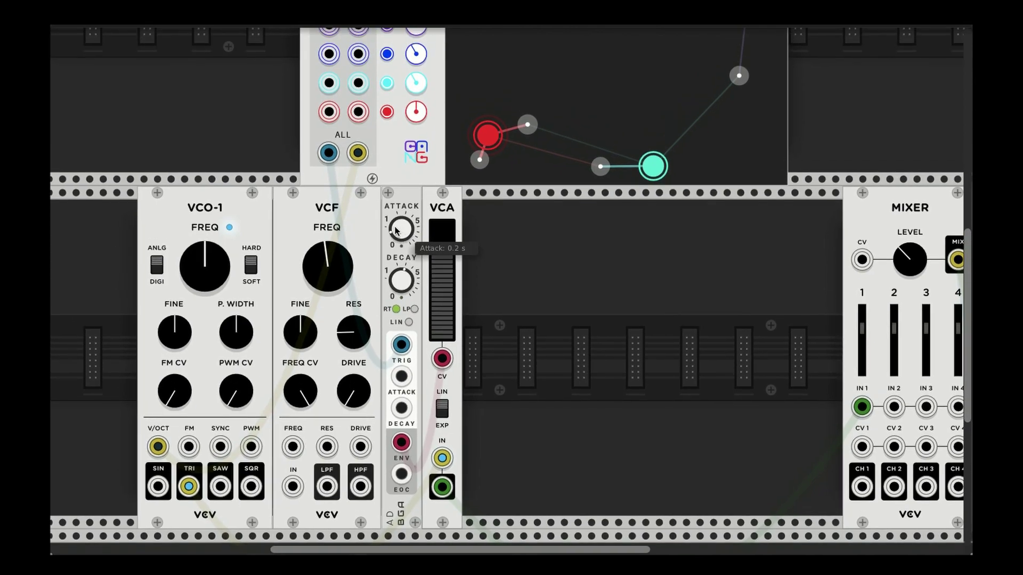
mouse_move(397, 283)
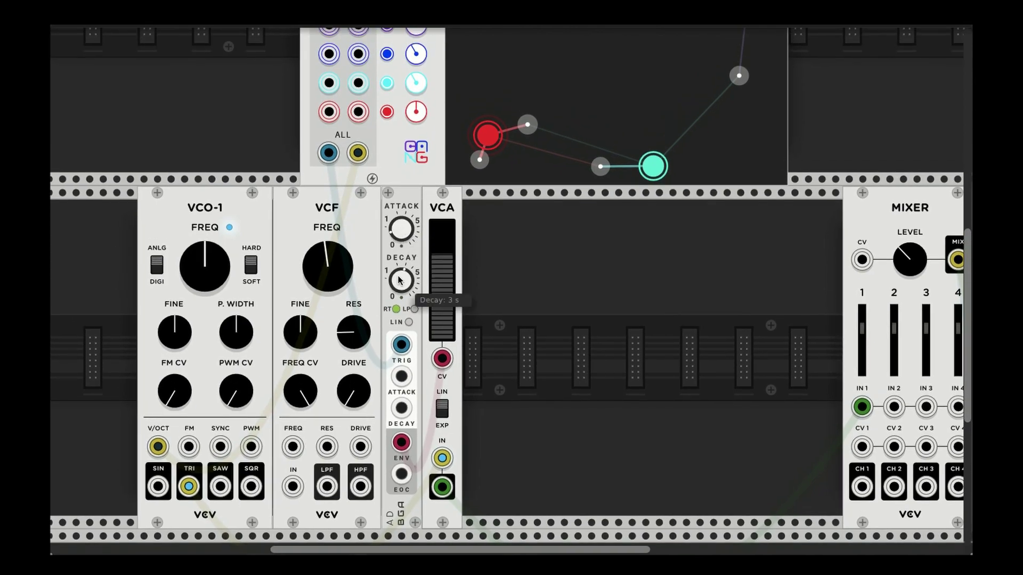
scroll(422, 346, up, 7)
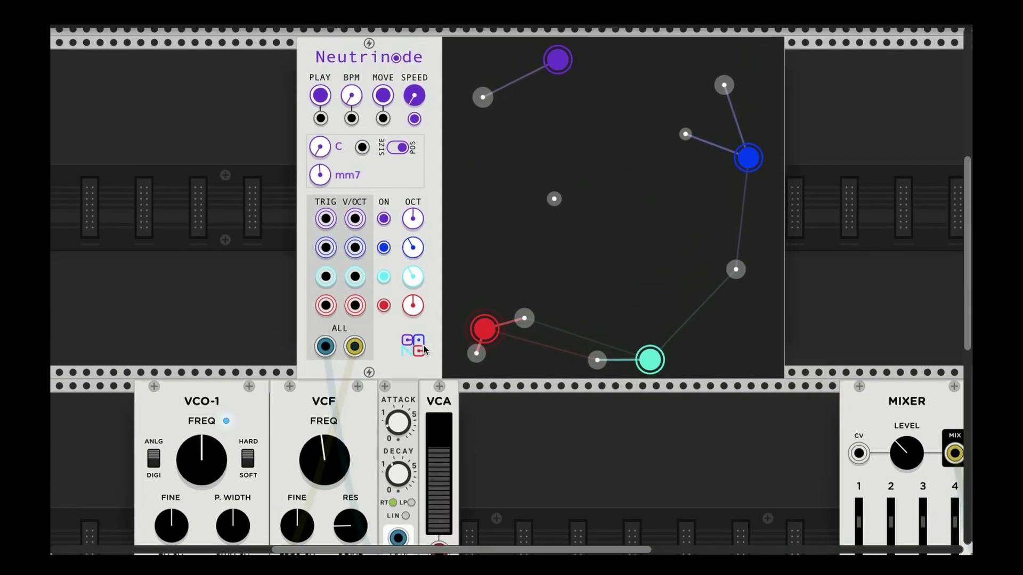
scroll(425, 349, up, 1)
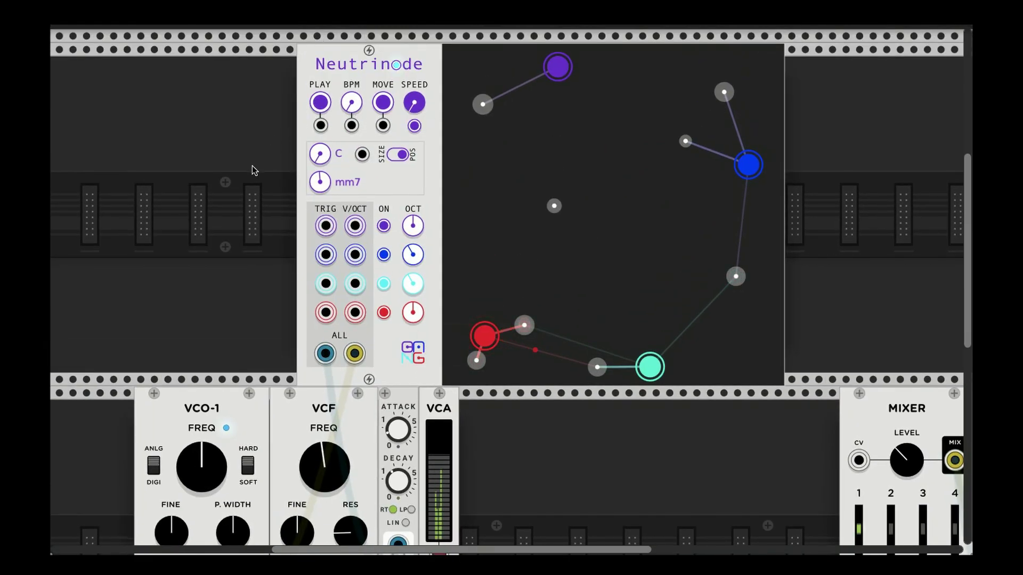
scroll(248, 174, down, 2)
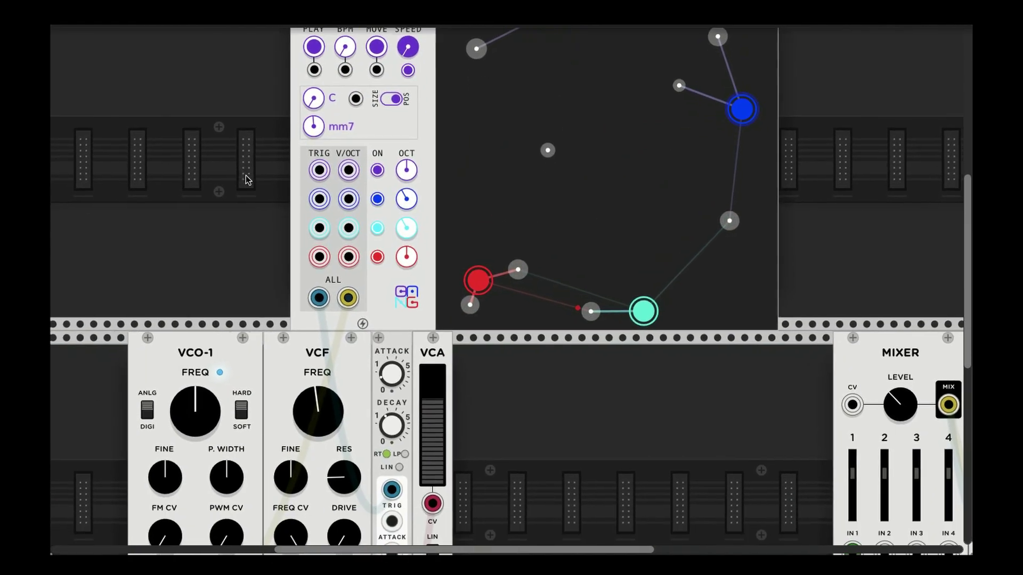
- Set the envelope decay to 2.2918 s, leaving the attack unchanged
right_click(391, 381)
key(Escape)
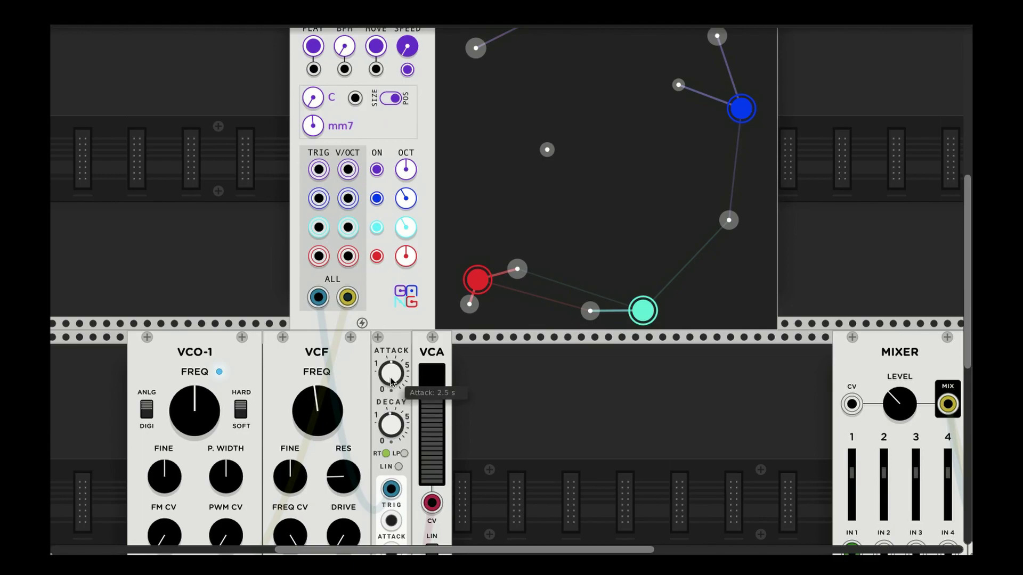
right_click(388, 434)
key(Escape)
scroll(388, 434, down, 3)
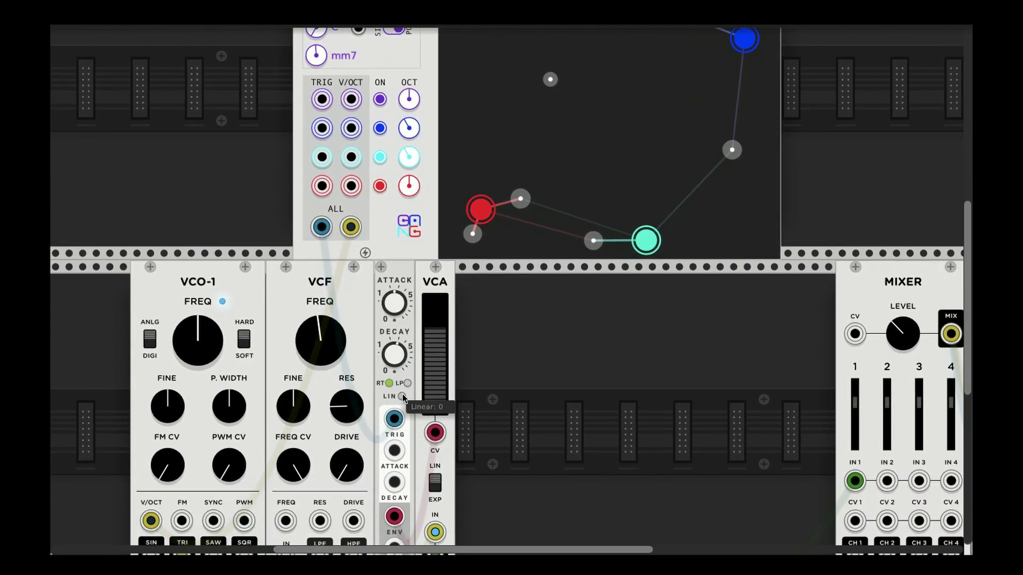
- Turn on the envelope's LIN button for linear response
click(401, 396)
scroll(420, 436, down, 2)
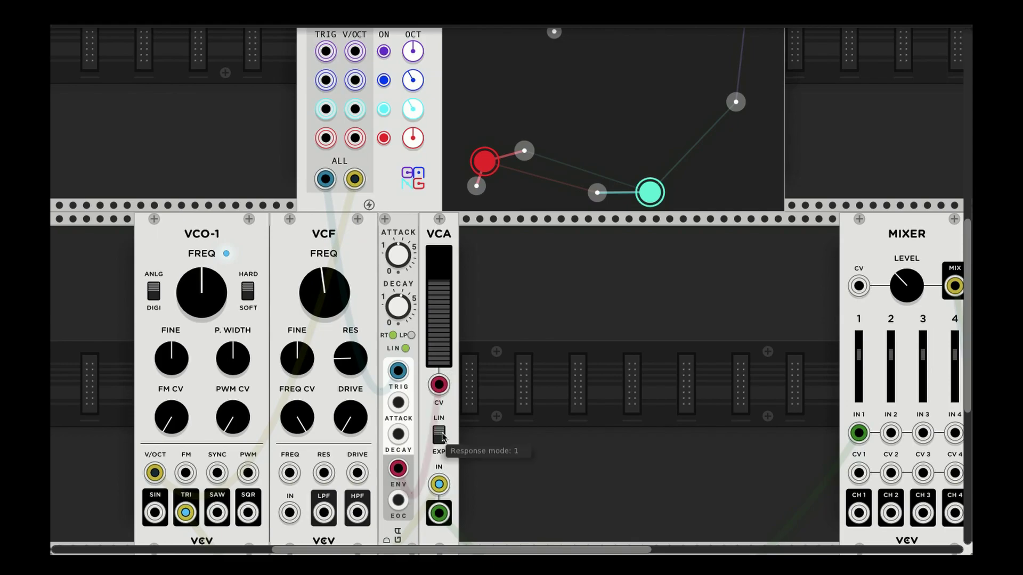
scroll(442, 436, up, 1)
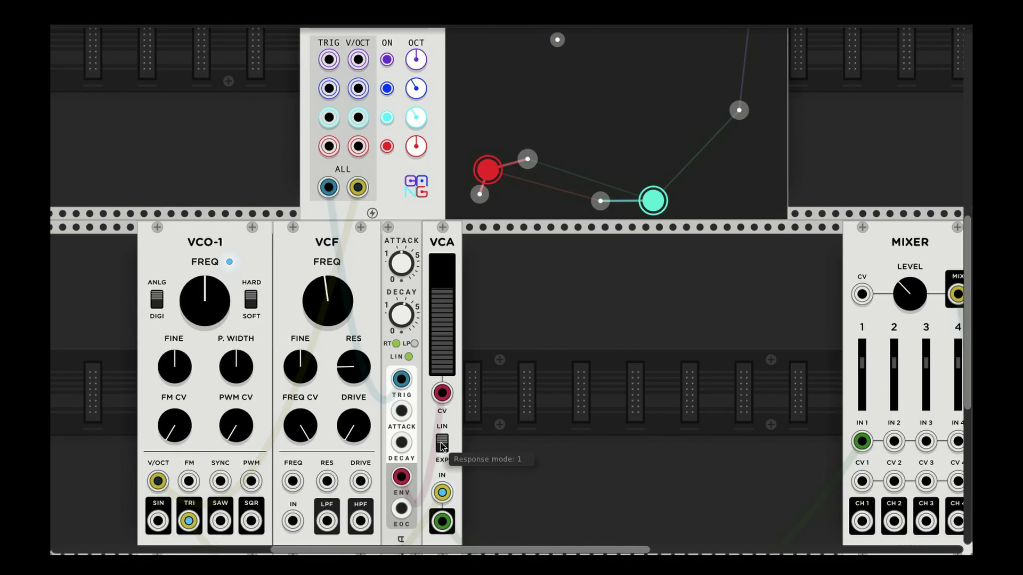
scroll(442, 448, up, 8)
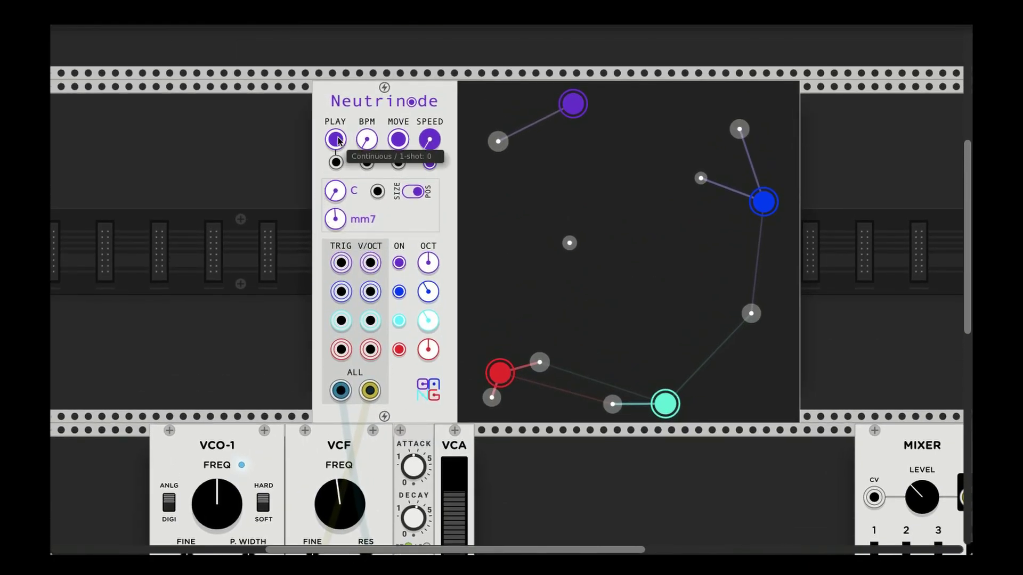
- Move VCO-1's triangle cable from the VCA input over to the VCF input
scroll(254, 217, down, 6)
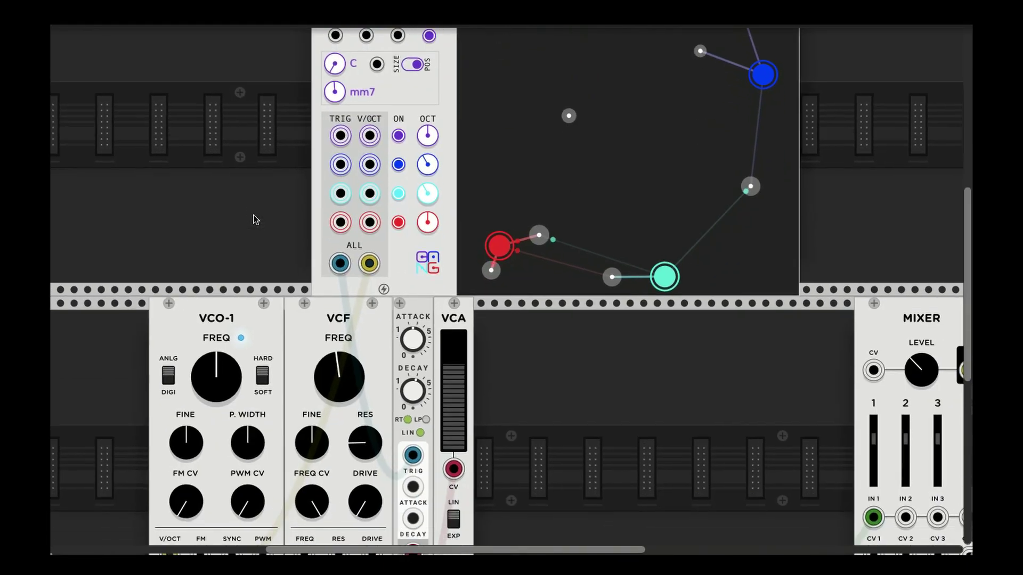
scroll(253, 216, down, 3)
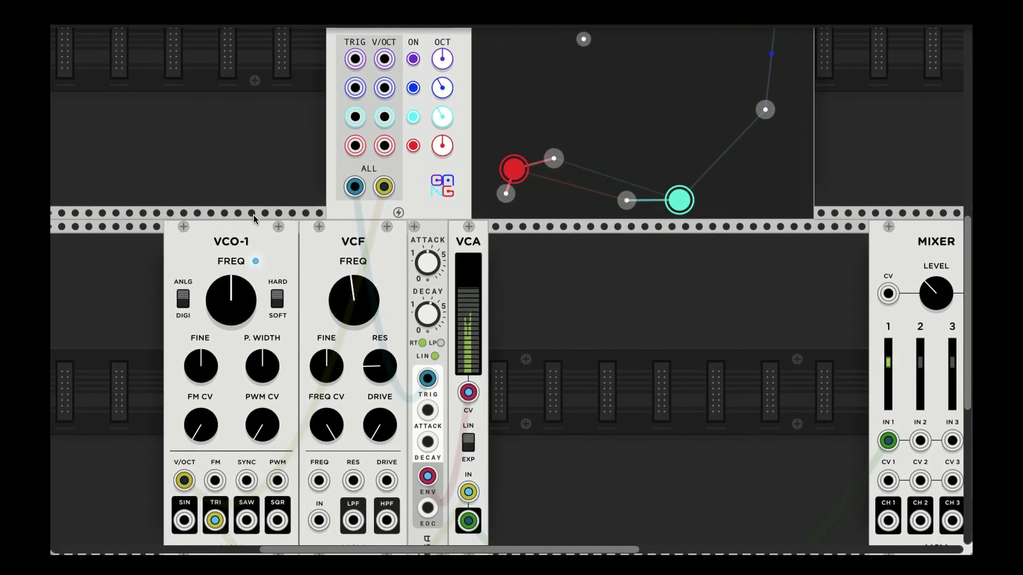
scroll(253, 215, up, 1)
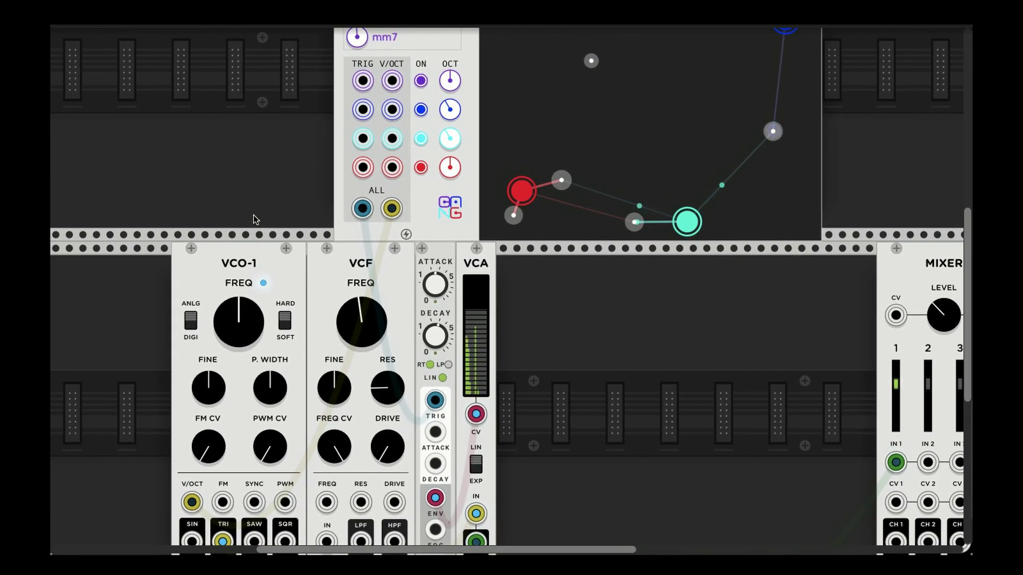
scroll(254, 215, down, 5)
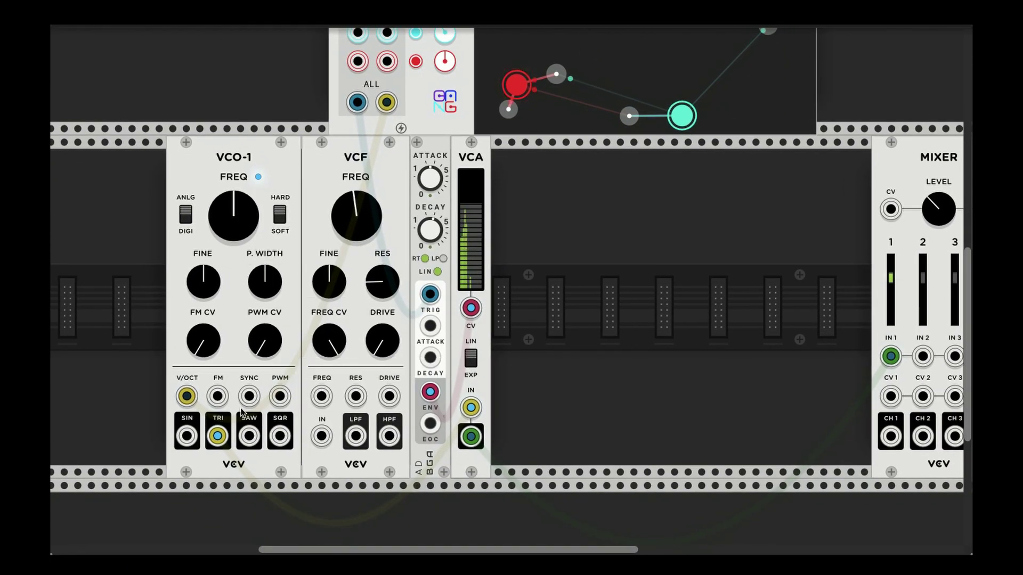
scroll(357, 114, up, 10)
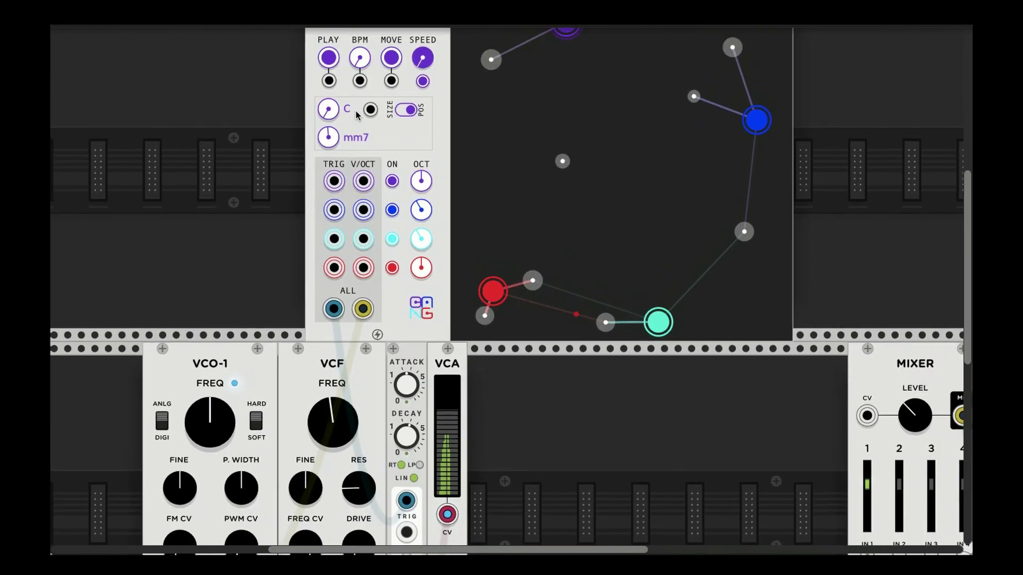
scroll(356, 114, down, 12)
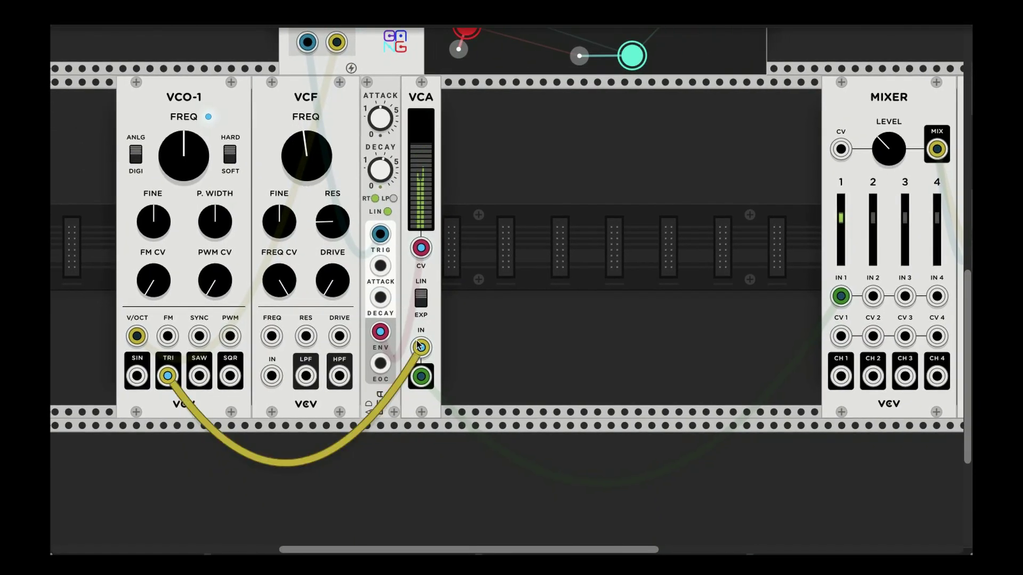
drag(420, 348, 267, 342)
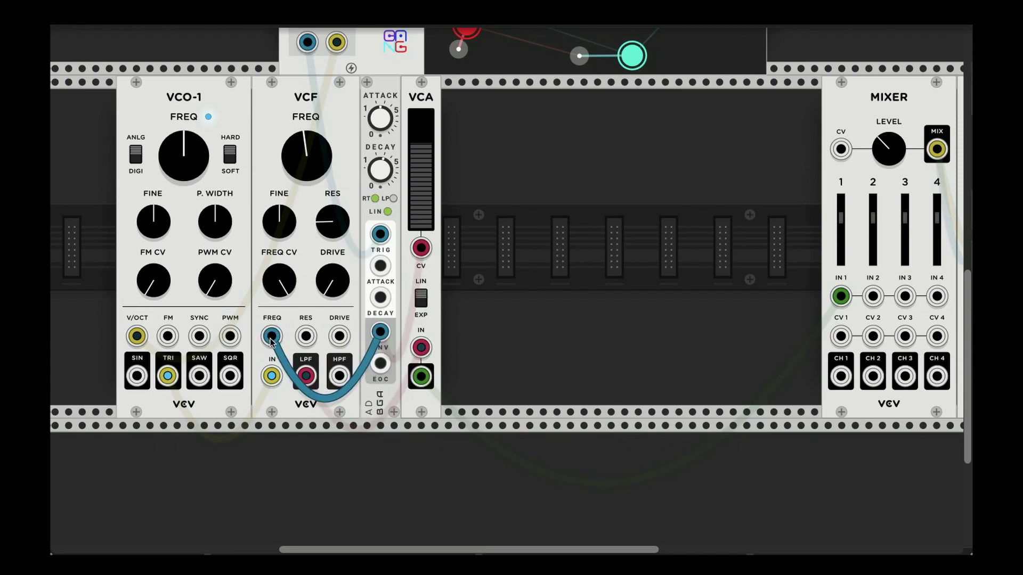
scroll(269, 343, up, 3)
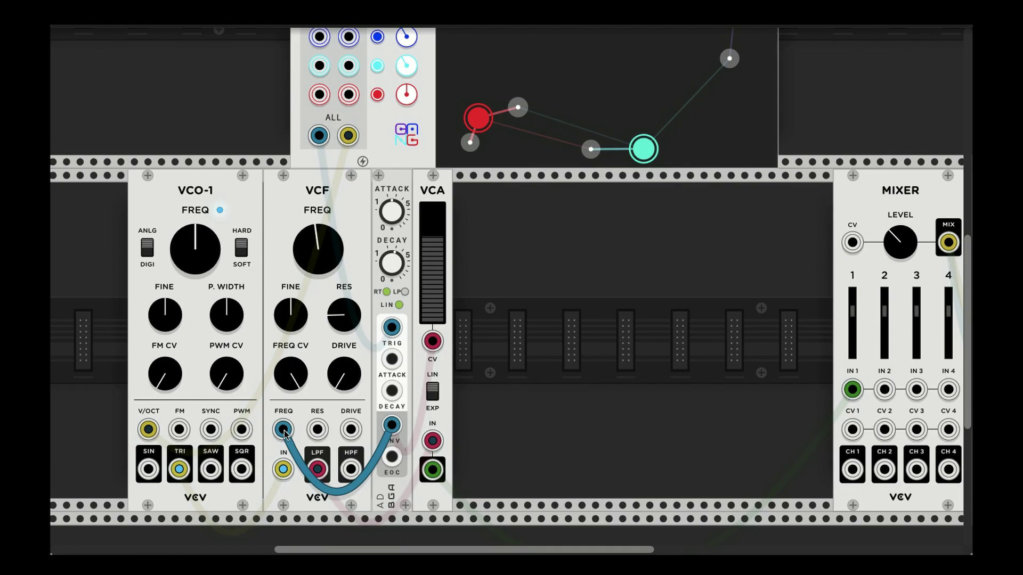
scroll(287, 325, up, 5)
scroll(168, 229, down, 5)
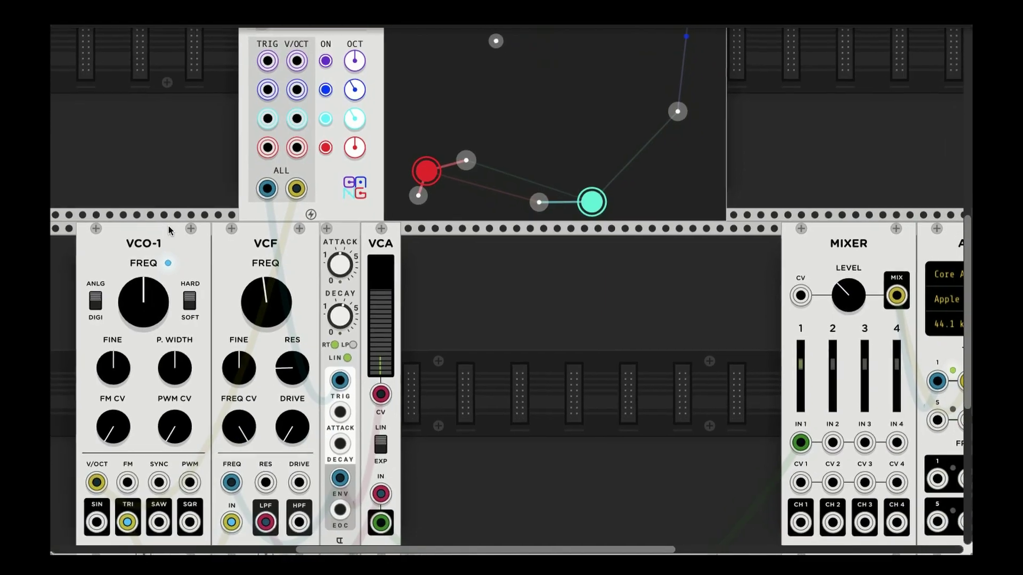
scroll(168, 229, up, 1)
scroll(168, 230, down, 1)
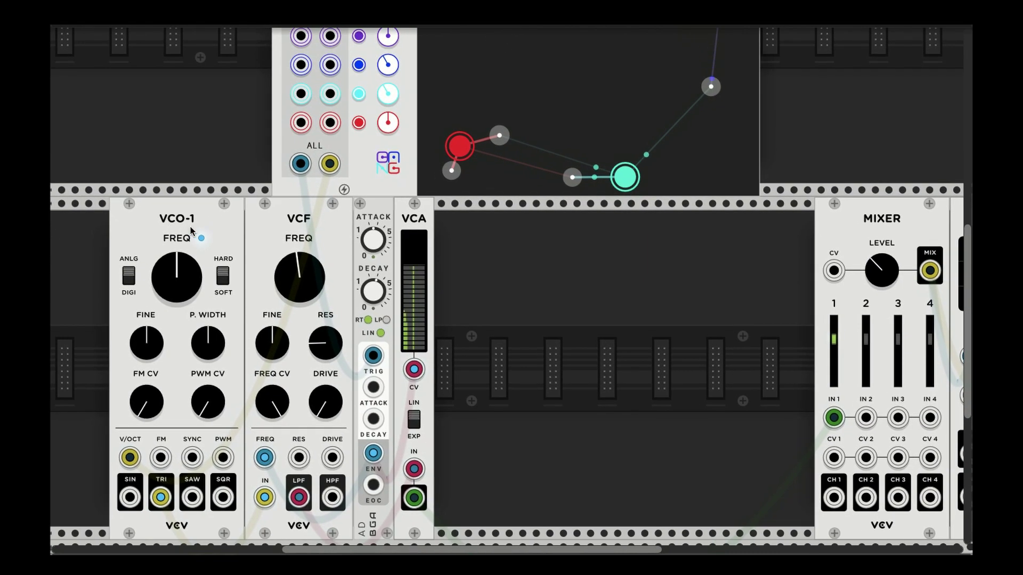
- Add a Valley Plateau reverb next to the VCA and feed the VCA output into both its inputs
right_click(519, 251)
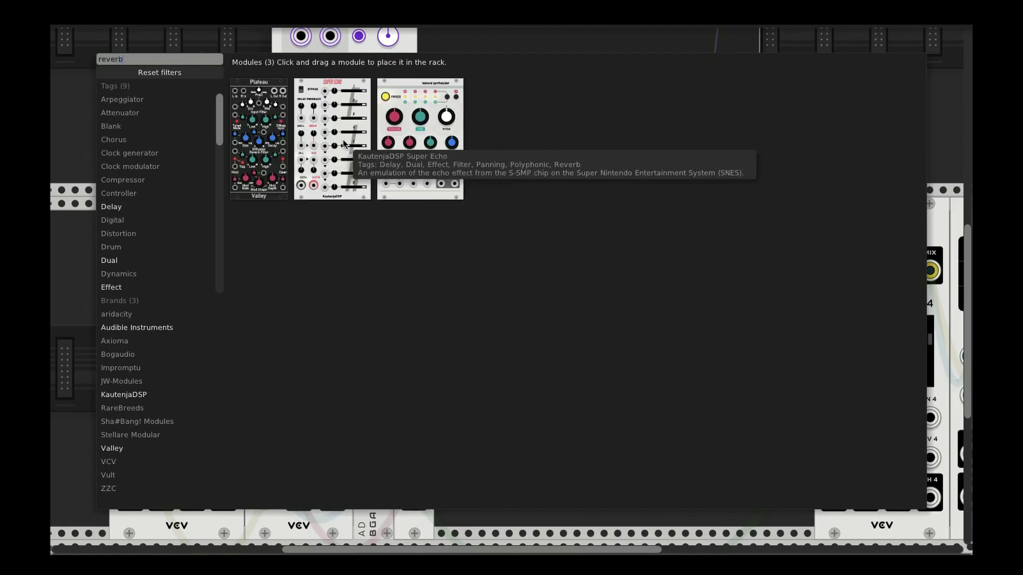
click(340, 139)
click(265, 124)
drag(244, 176, 535, 405)
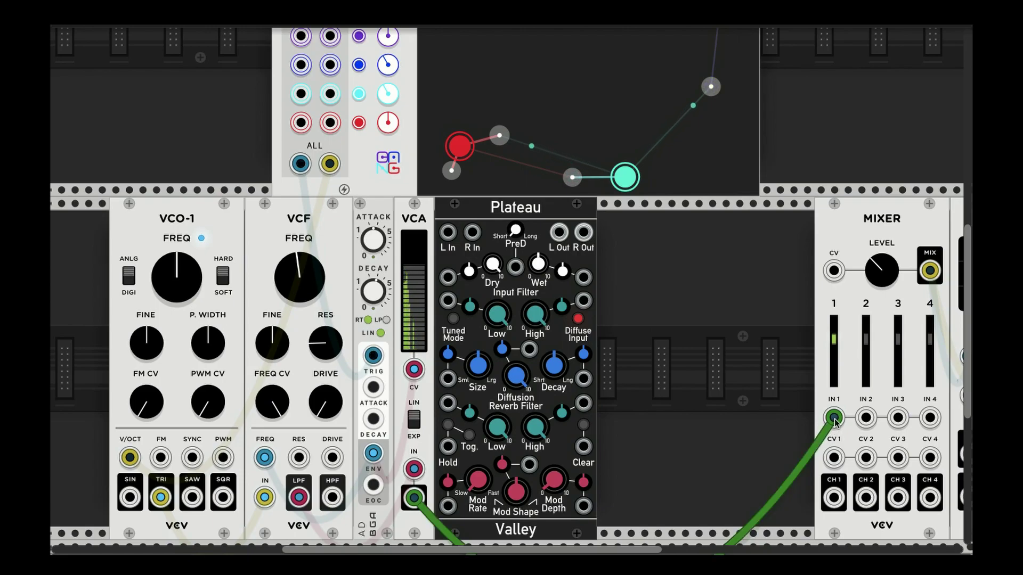
drag(413, 498, 447, 232)
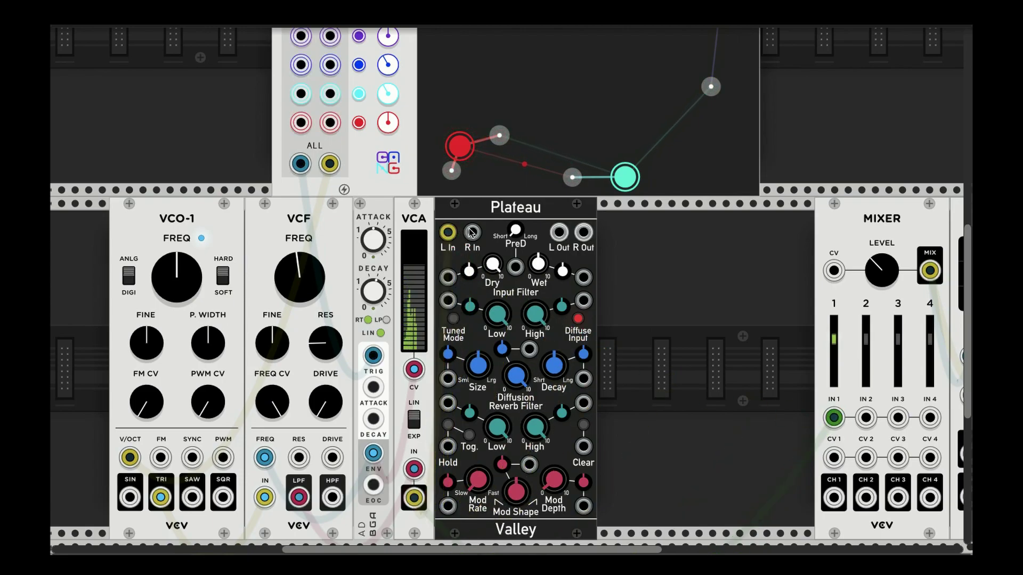
mouse_move(413, 498)
mouse_down()
mouse_move(464, 240)
mouse_move(476, 232)
mouse_up()
- Replace the green cable in Mixer input 1 with Plateau's left output; send right output to input 2
drag(832, 418, 756, 411)
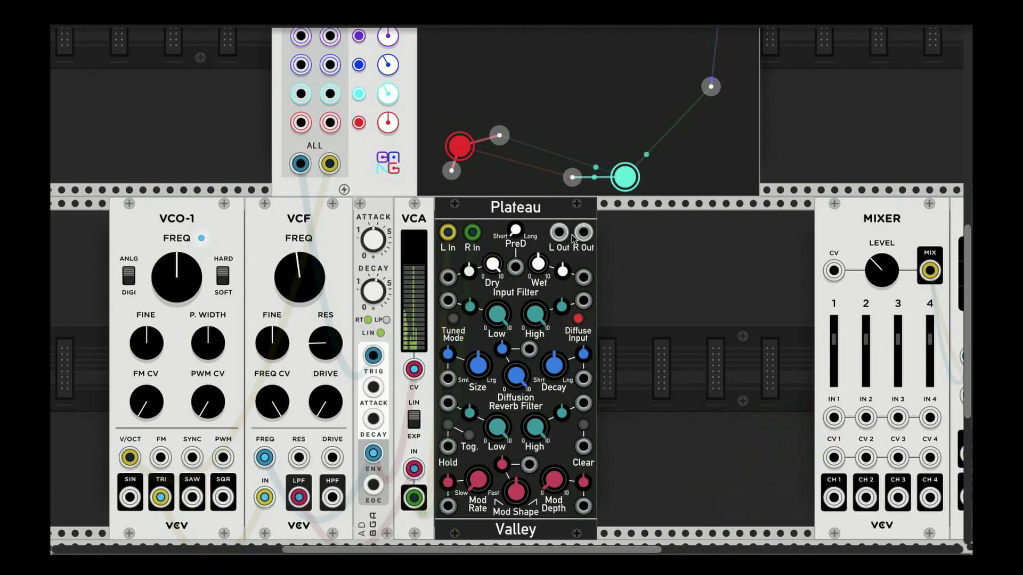
drag(558, 232, 832, 418)
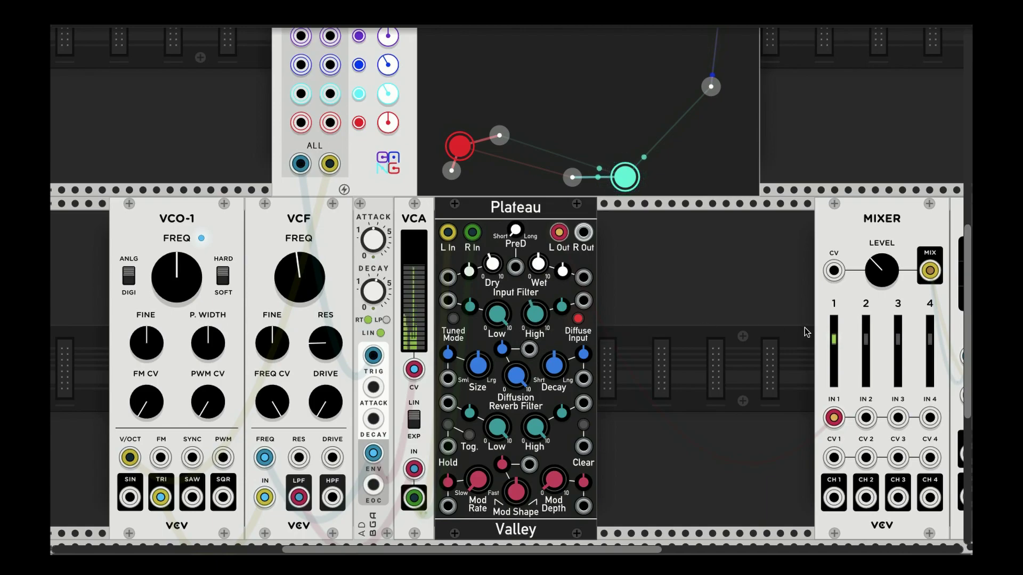
drag(583, 230, 865, 418)
- Scroll the rack until the Neutrinode module above Plateau is fully in view
scroll(586, 471, down, 1)
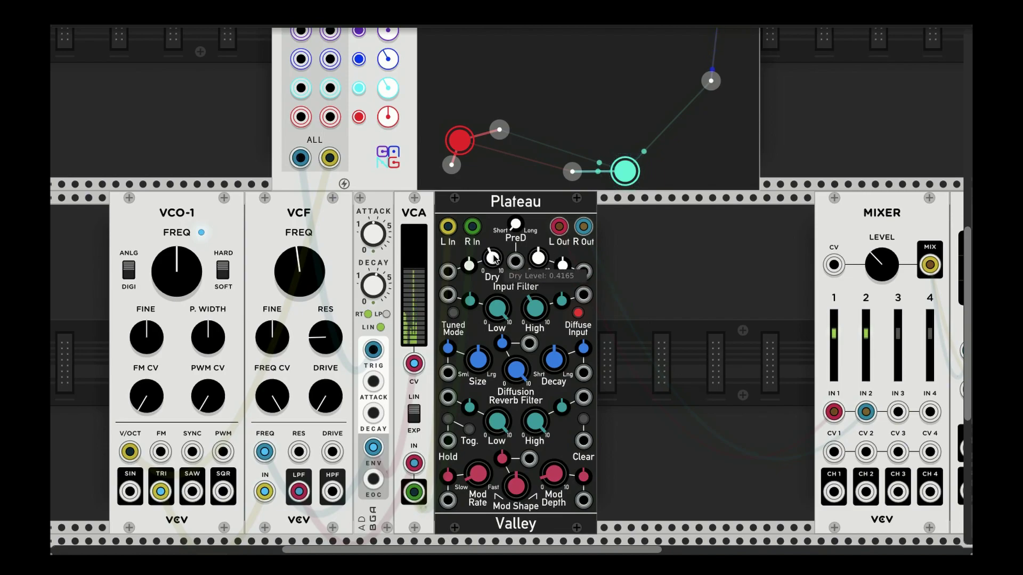
scroll(542, 337, up, 2)
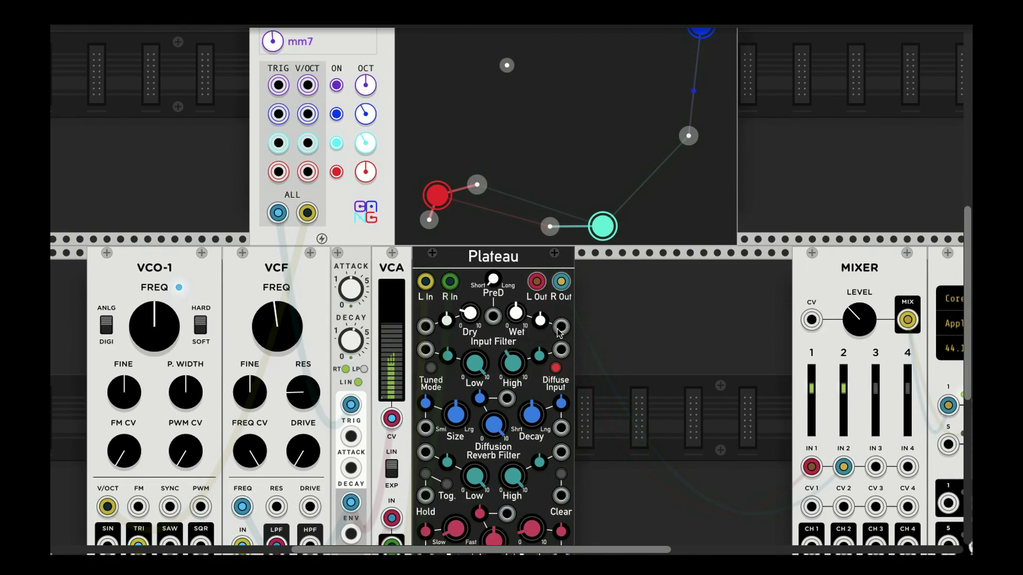
scroll(660, 364, down, 1)
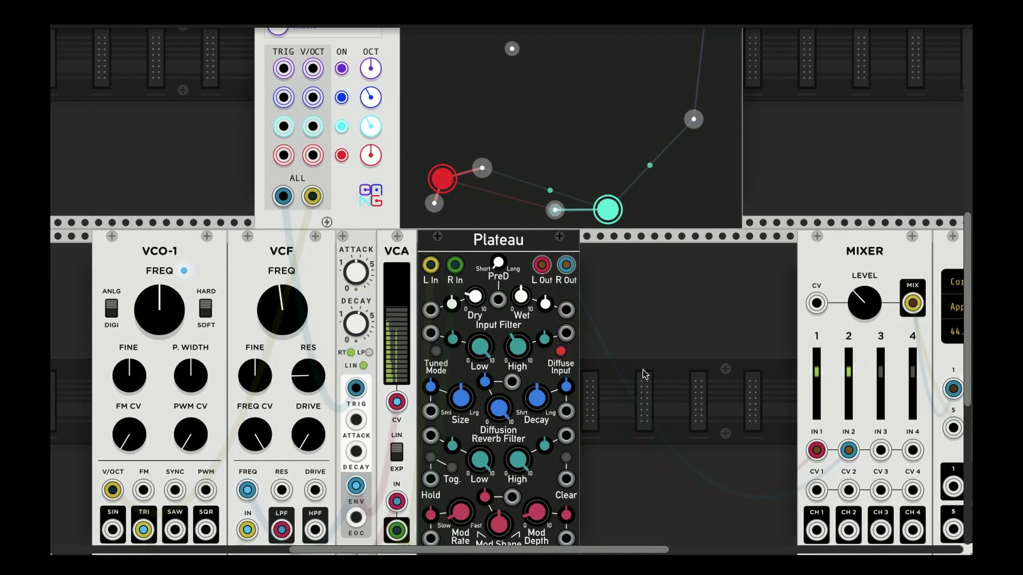
scroll(642, 373, down, 1)
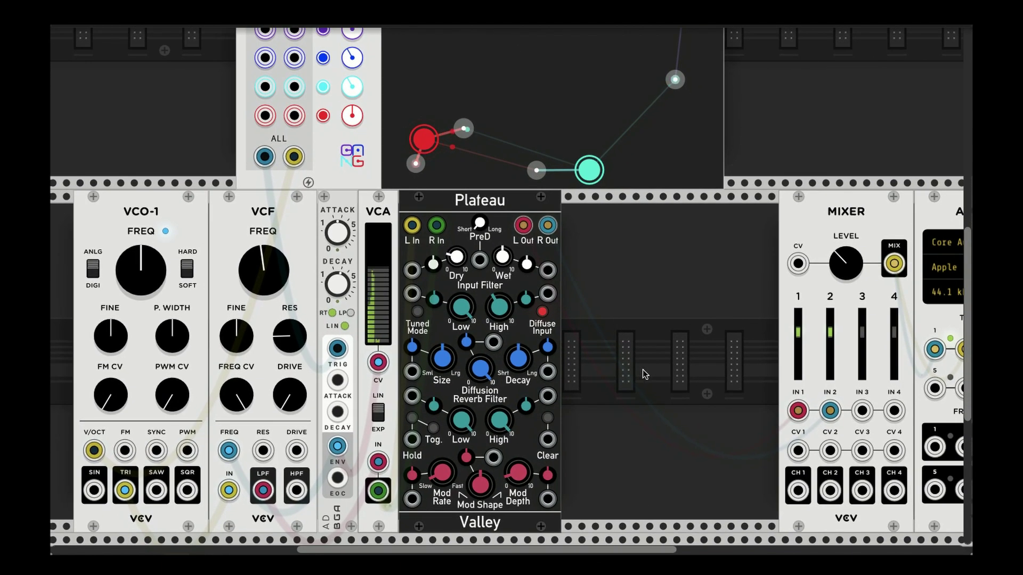
scroll(642, 373, up, 5)
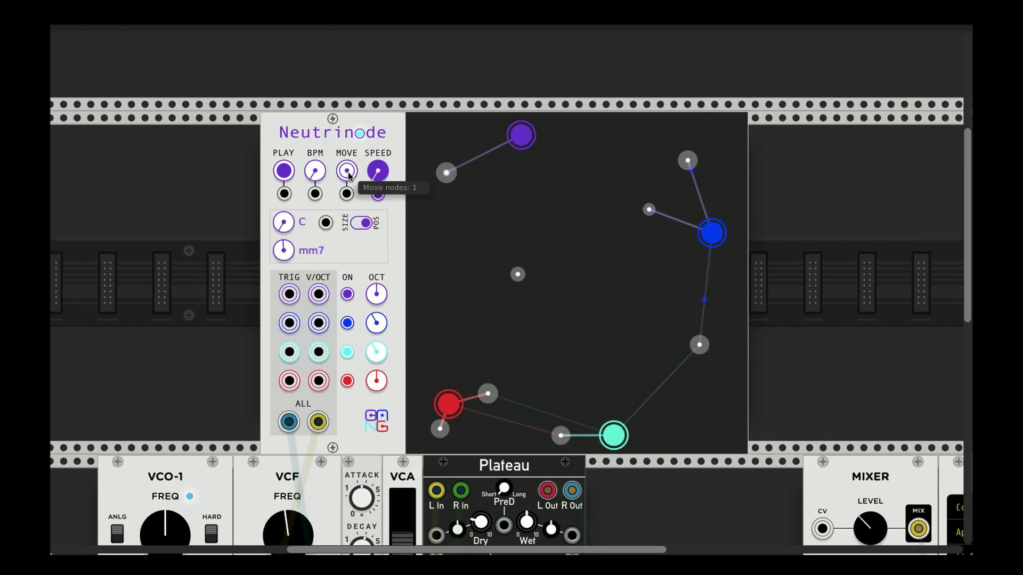
- Turn on Neutrinode's MOVE setting so its nodes wander across the canvas
click(348, 174)
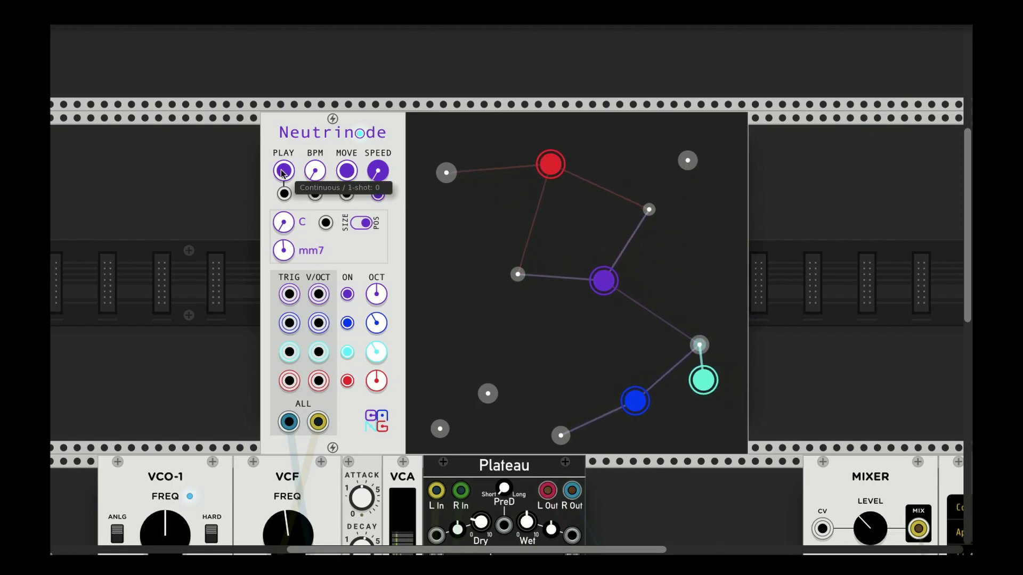
- Add the Photron pixel-grid visualizer to the rack by searching 'pho' in the module browser
scroll(638, 359, up, 5)
scroll(638, 359, right, 2)
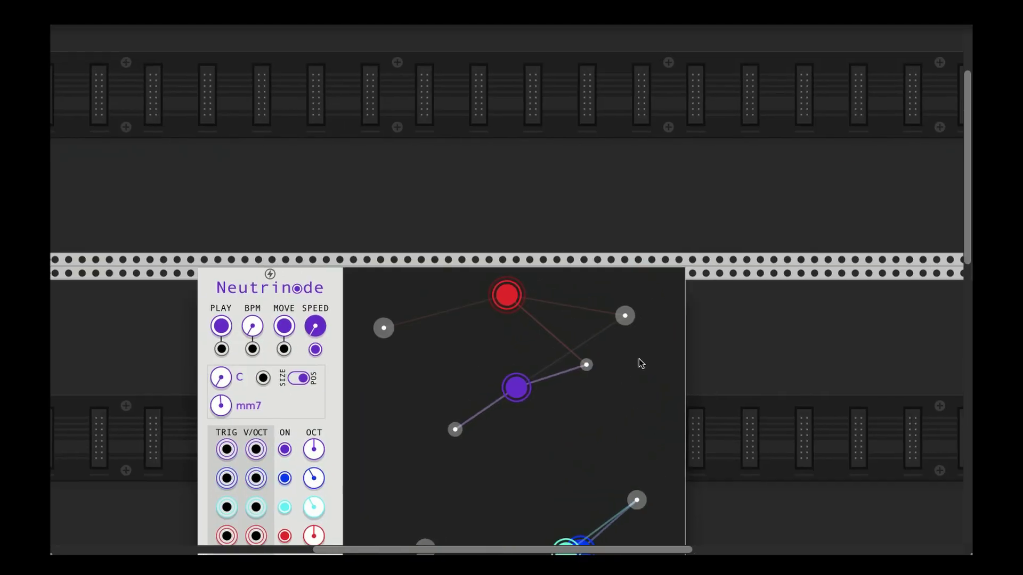
right_click(474, 224)
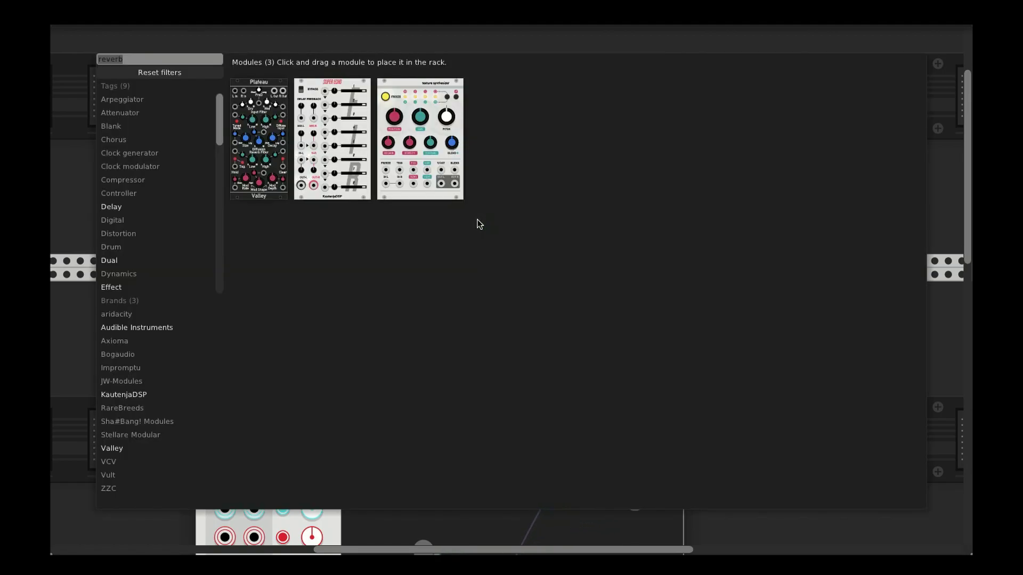
text(pho)
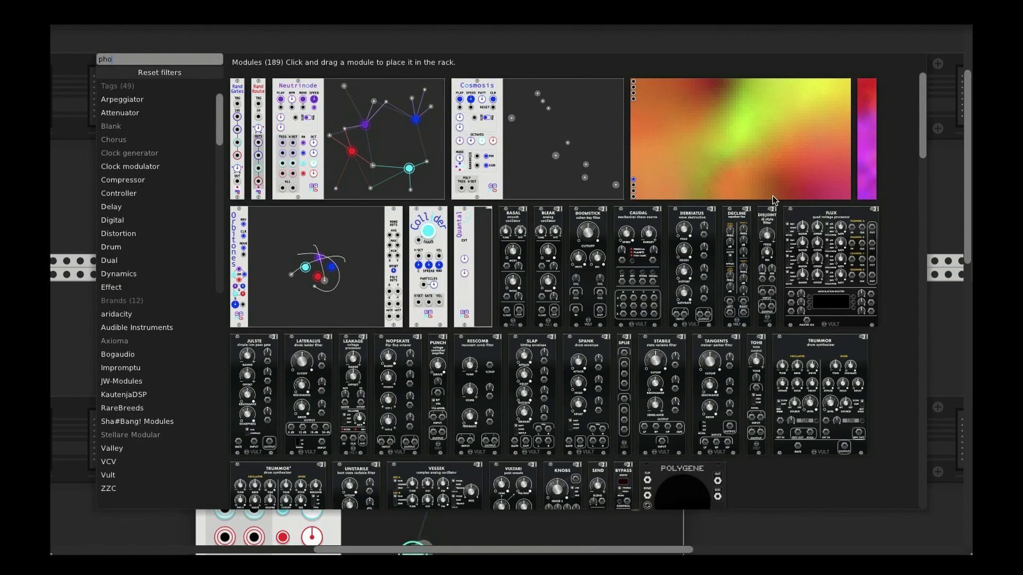
click(754, 177)
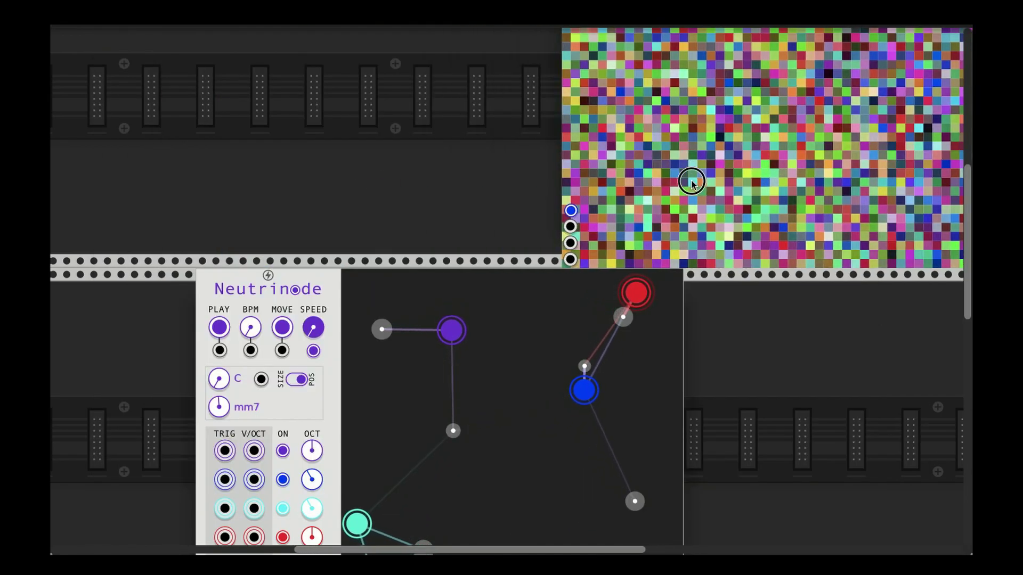
- Drag the visualizer into the row directly above Neutrinode
scroll(577, 121, up, 5)
scroll(577, 120, right, 3)
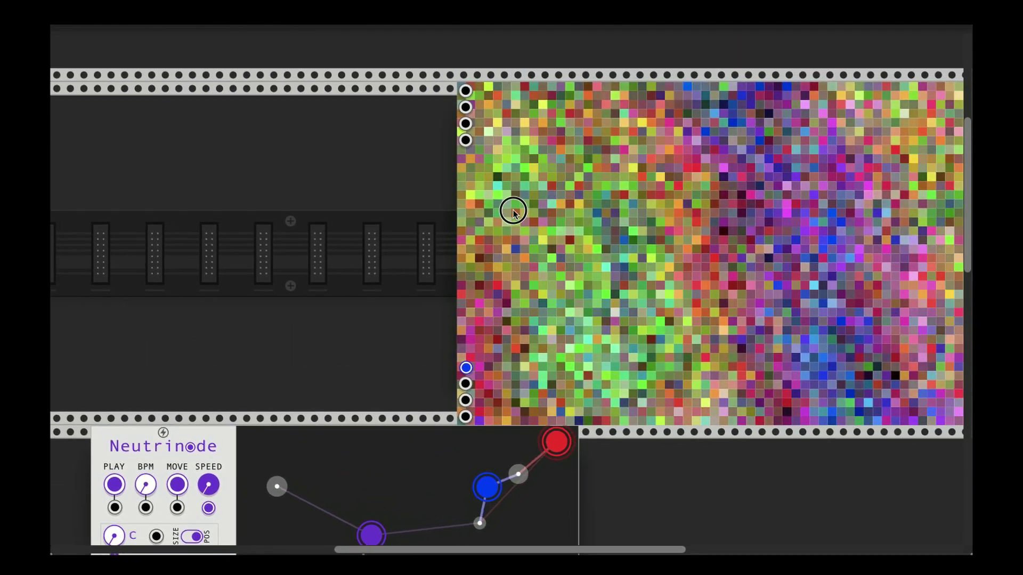
drag(513, 211, 660, 470)
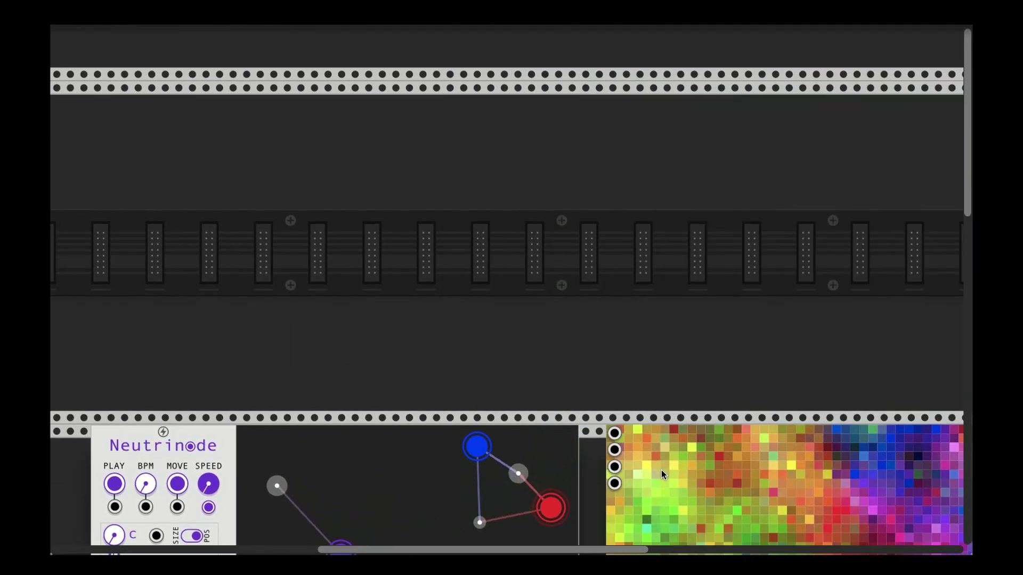
scroll(661, 470, down, 5)
scroll(660, 470, left, 2)
scroll(708, 237, right, 2)
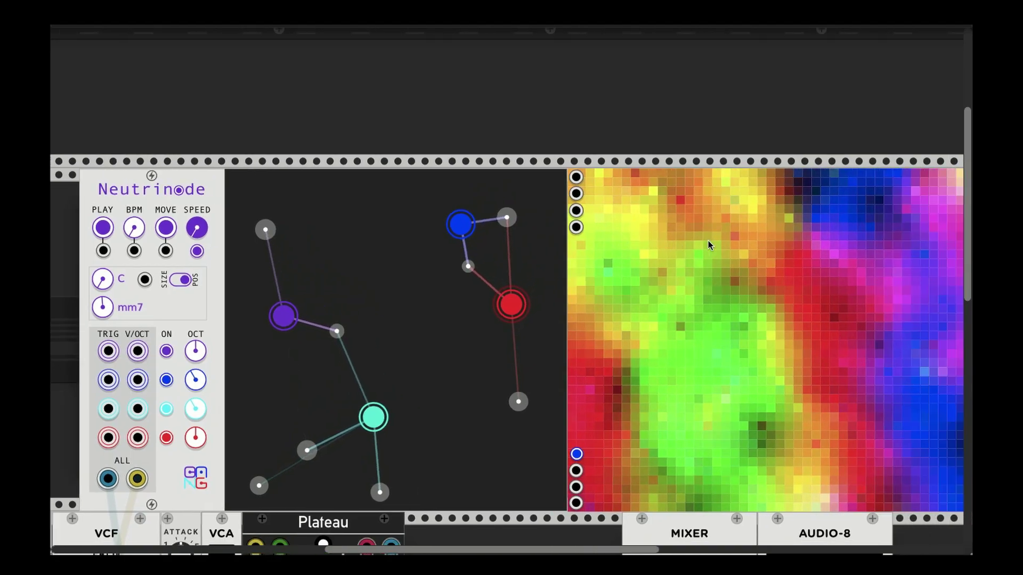
scroll(708, 241, right, 5)
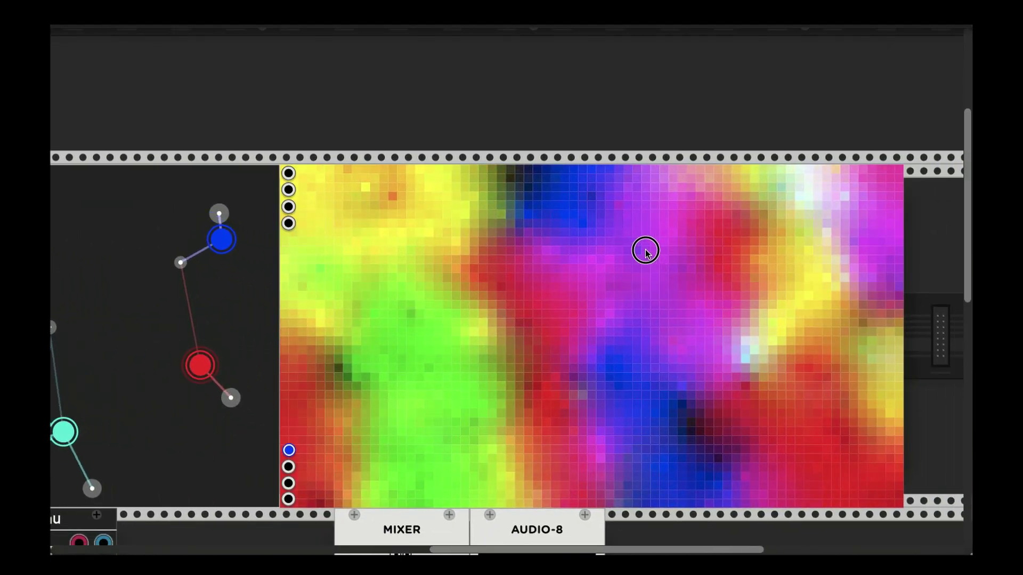
drag(645, 252, 219, 102)
scroll(523, 130, left, 5)
scroll(219, 101, up, 4)
scroll(219, 101, left, 1)
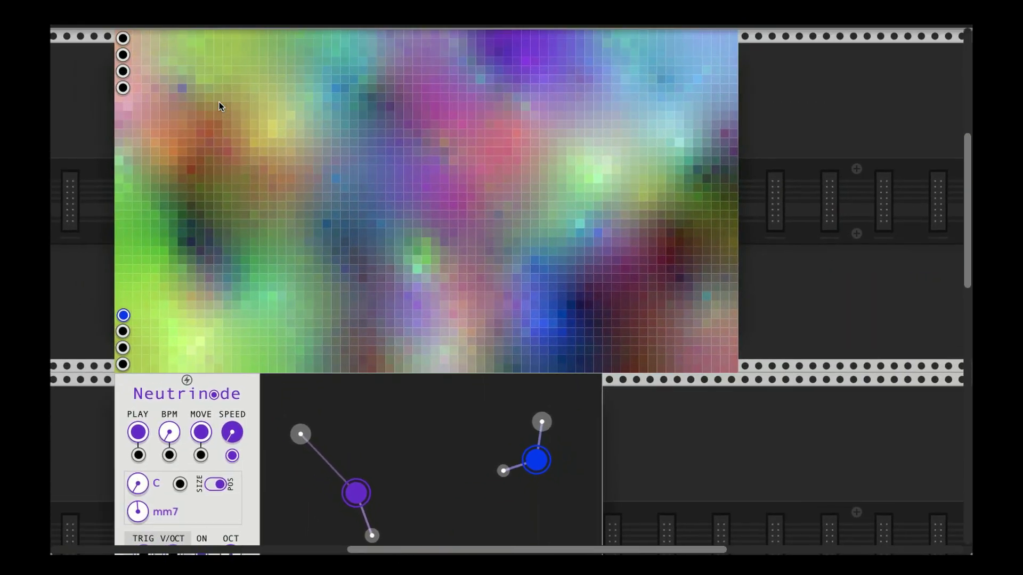
scroll(218, 101, up, 1)
scroll(219, 102, left, 1)
scroll(220, 113, down, 4)
scroll(227, 124, left, 1)
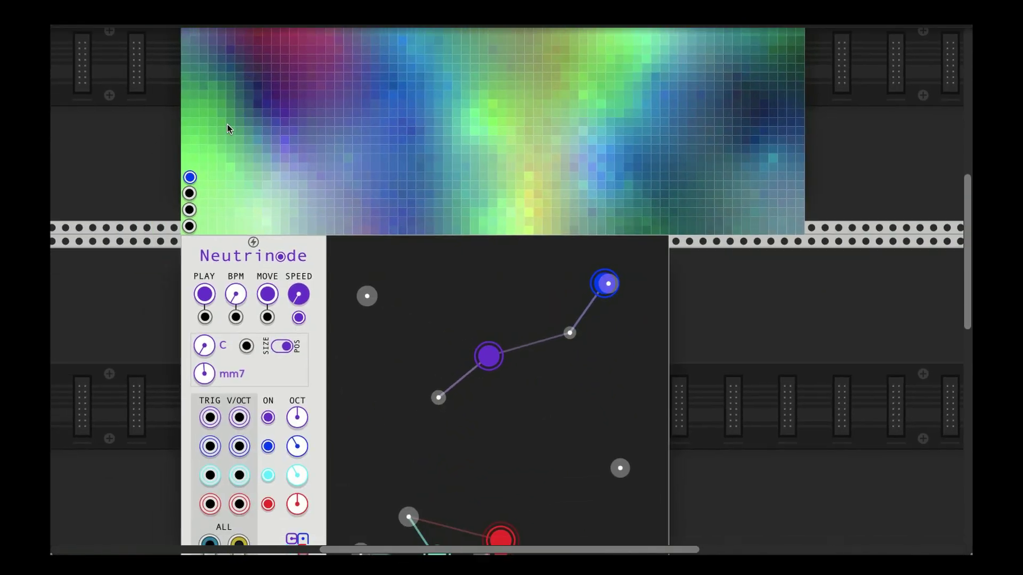
scroll(227, 124, up, 5)
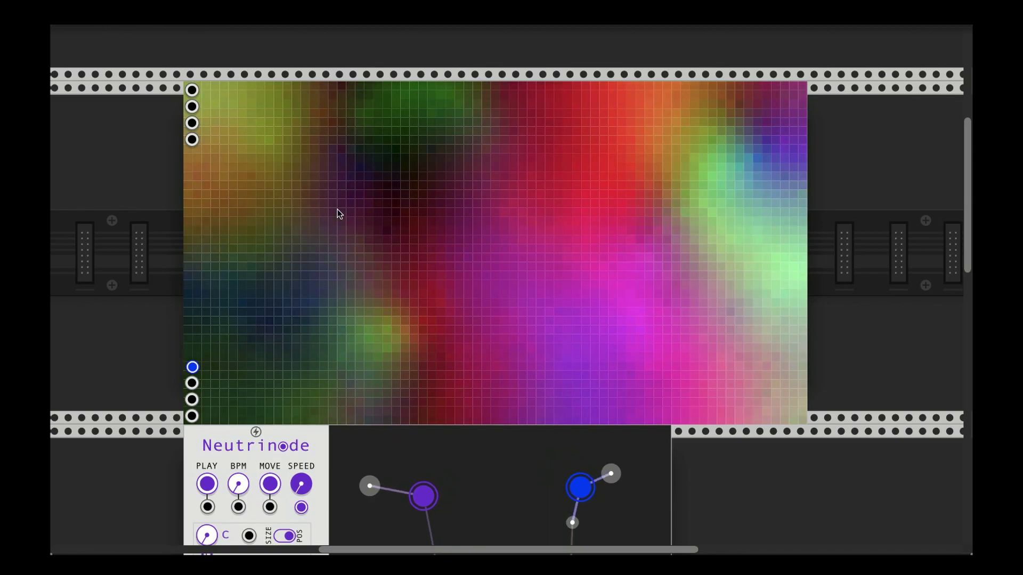
scroll(337, 213, down, 4)
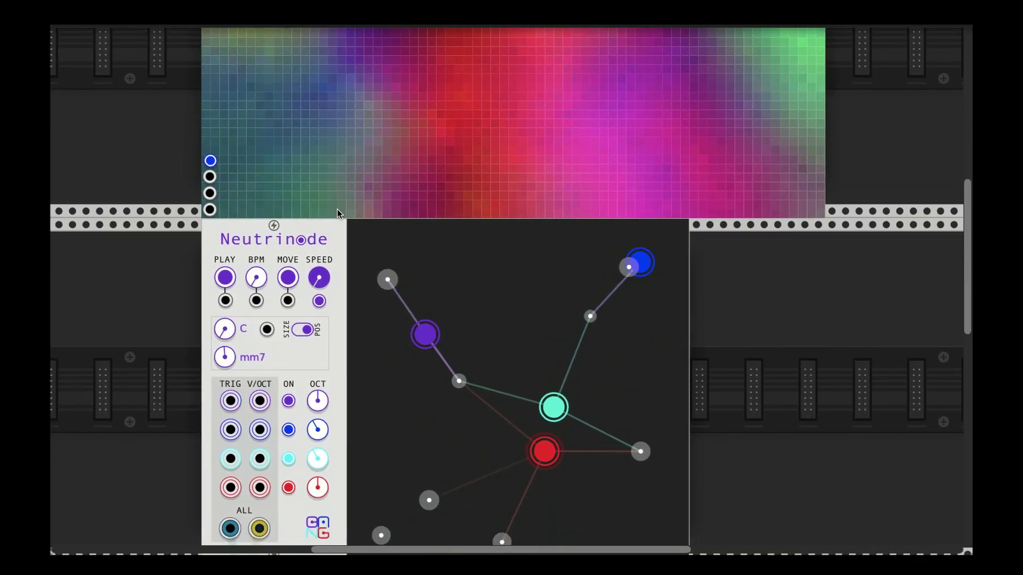
- Reposition Neutrinode's nodes, moving the cyan node lower-left and the red node lower-right
scroll(322, 287, down, 2)
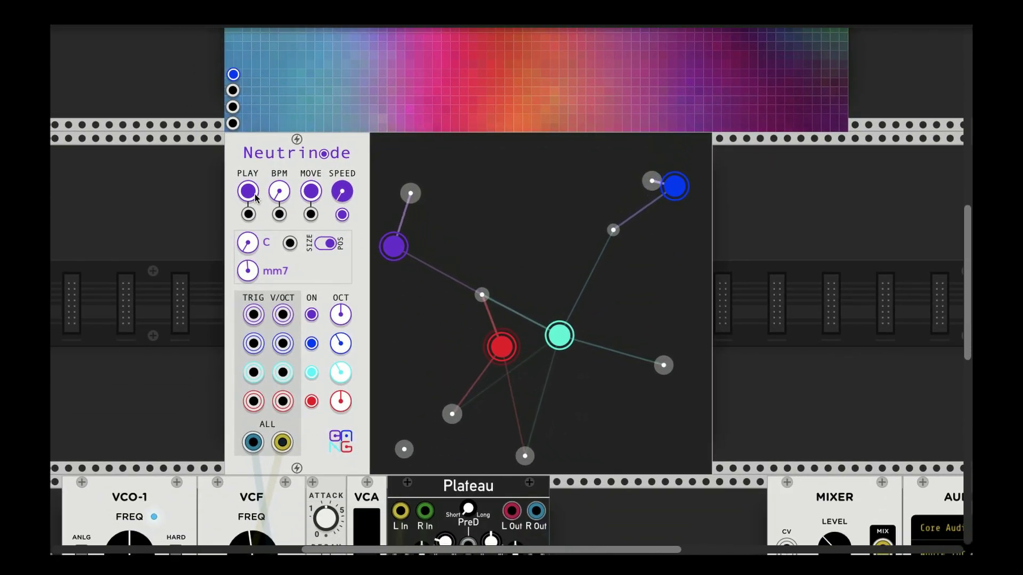
scroll(293, 333, up, 3)
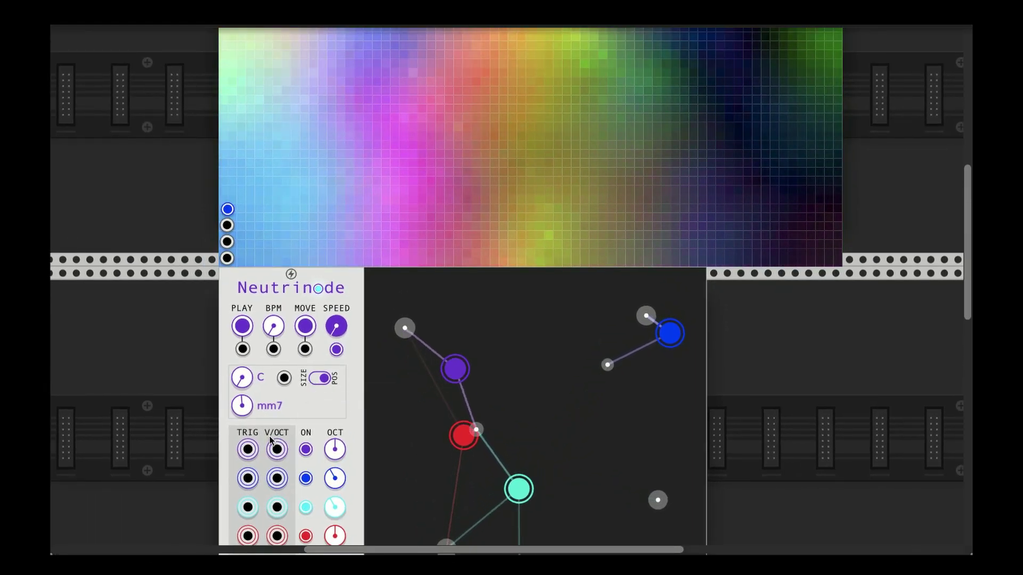
scroll(273, 442, up, 1)
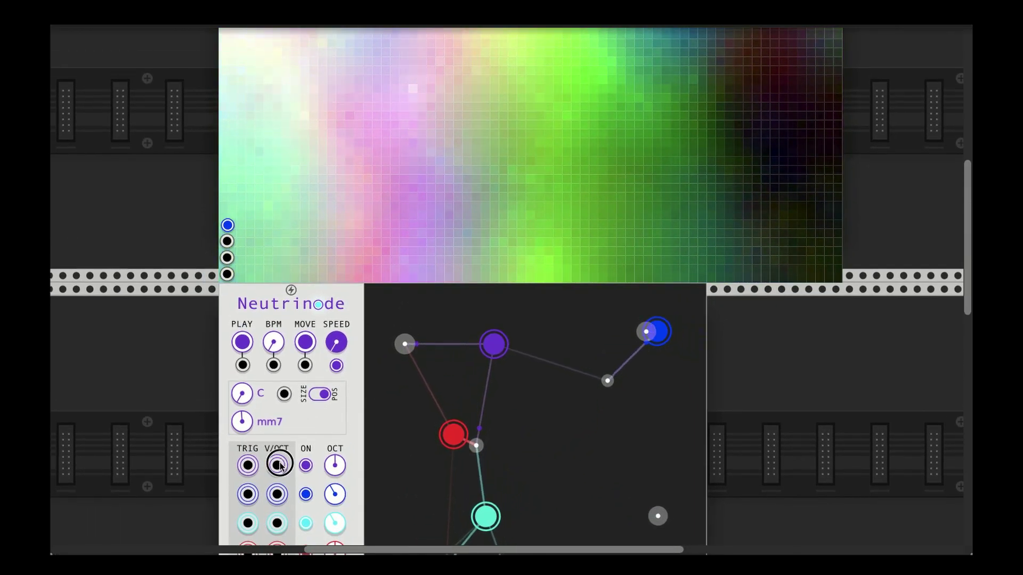
drag(277, 465, 234, 113)
scroll(189, 365, up, 3)
scroll(447, 291, down, 3)
scroll(448, 305, down, 2)
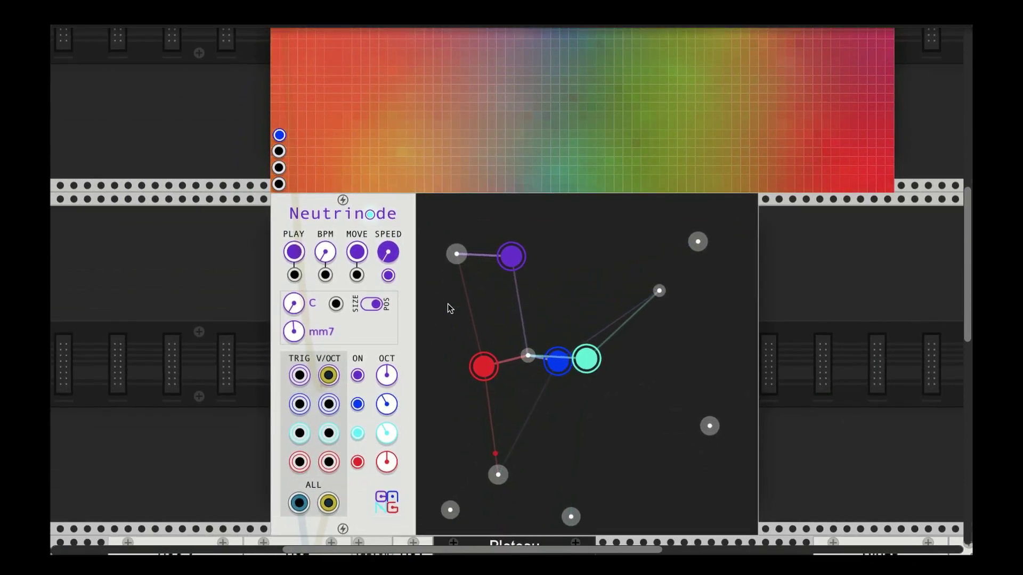
scroll(447, 305, up, 1)
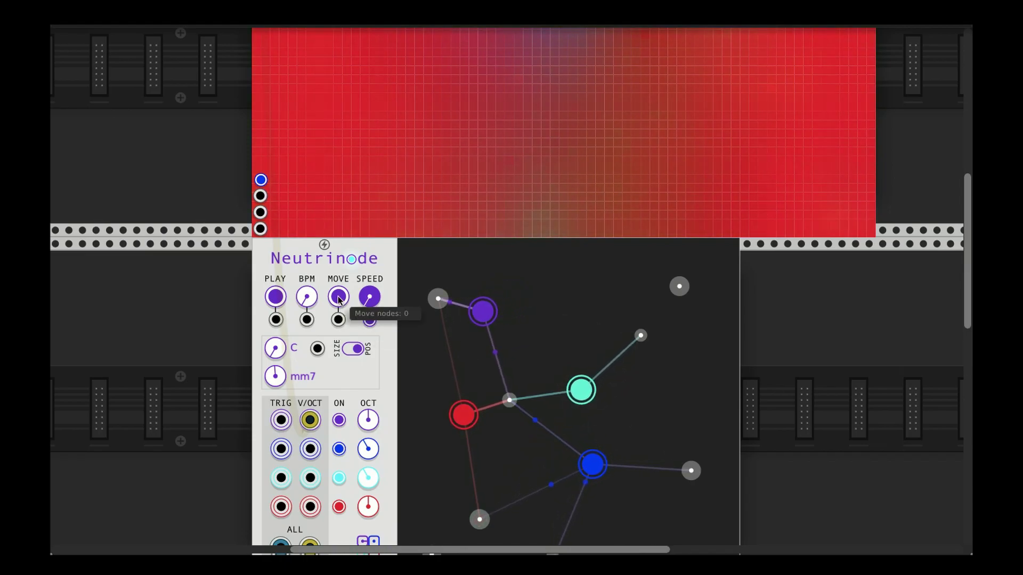
scroll(482, 298, down, 3)
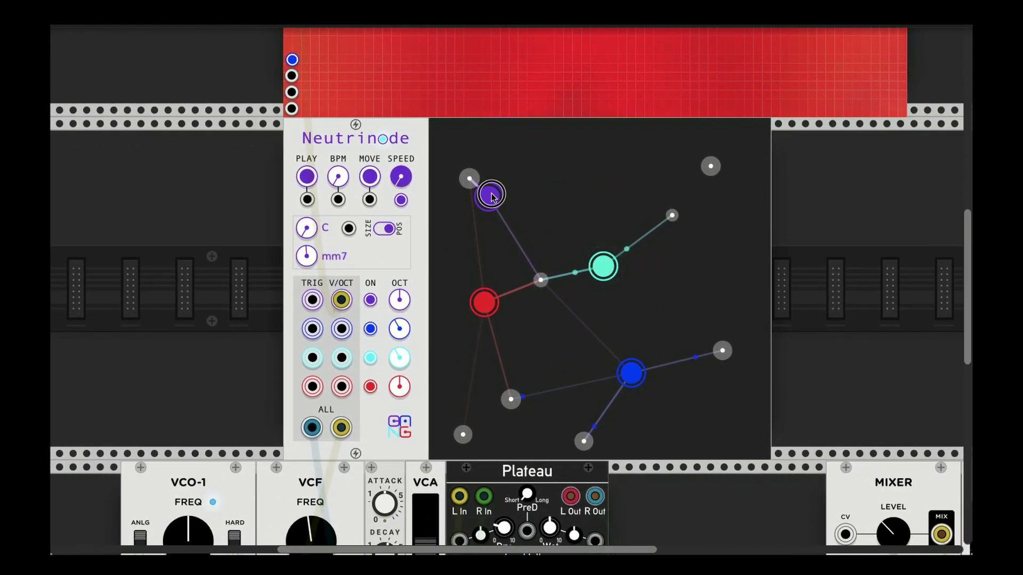
drag(606, 282, 538, 414)
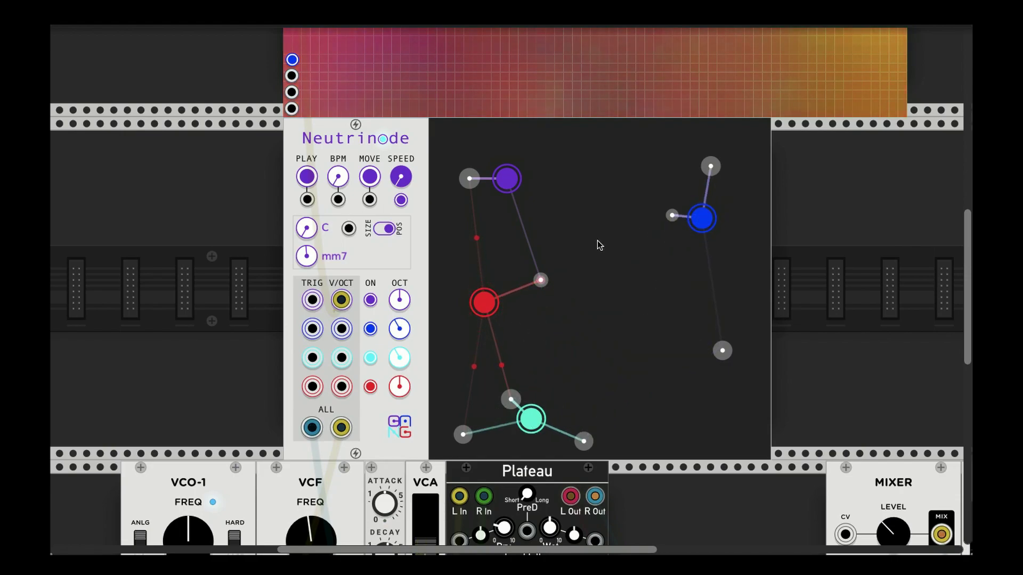
drag(487, 301, 634, 375)
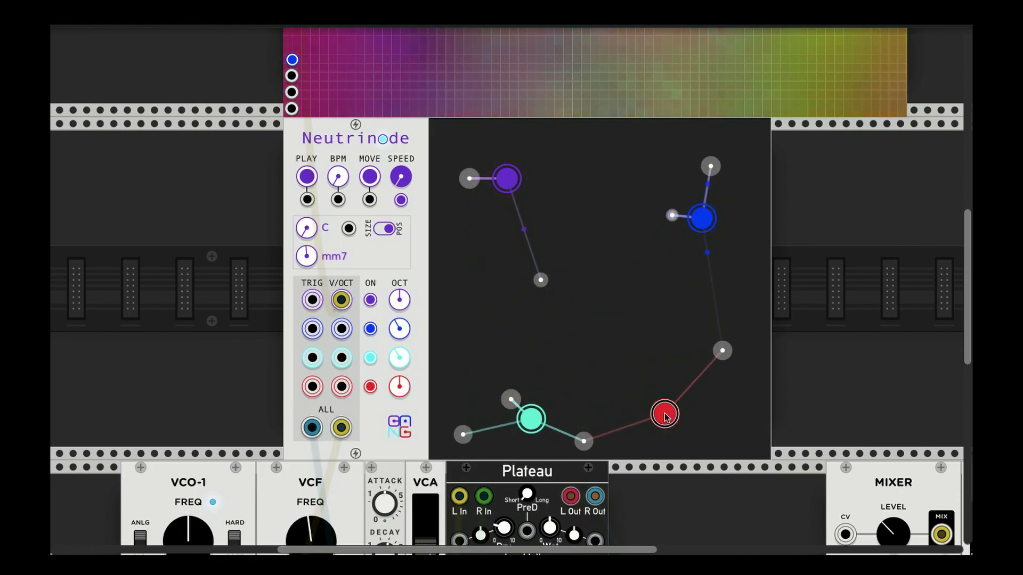
- Cable the visualizer's colour input jack to Neutrinode's V/OCT output
scroll(647, 408, up, 5)
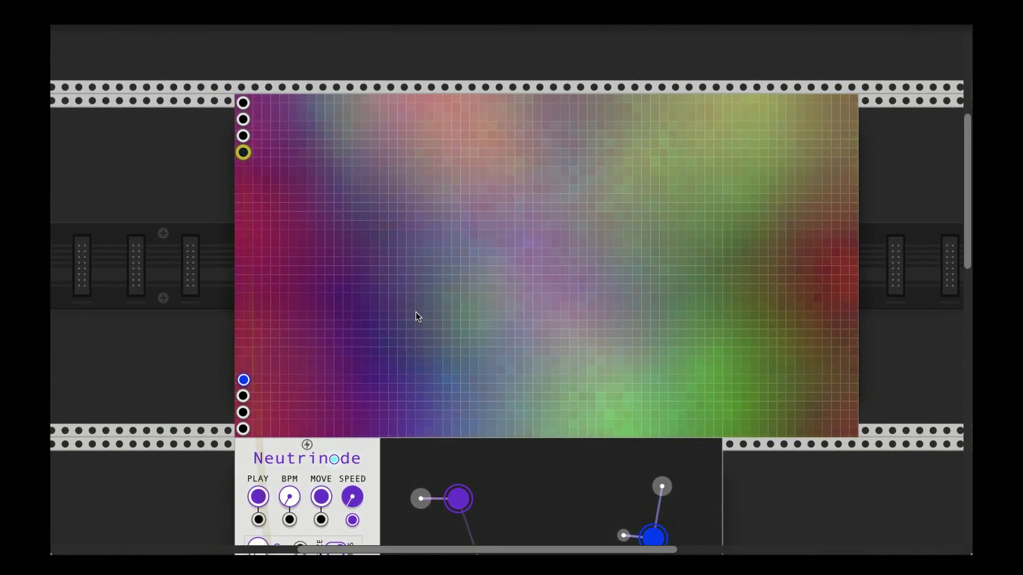
mouse_move(249, 135)
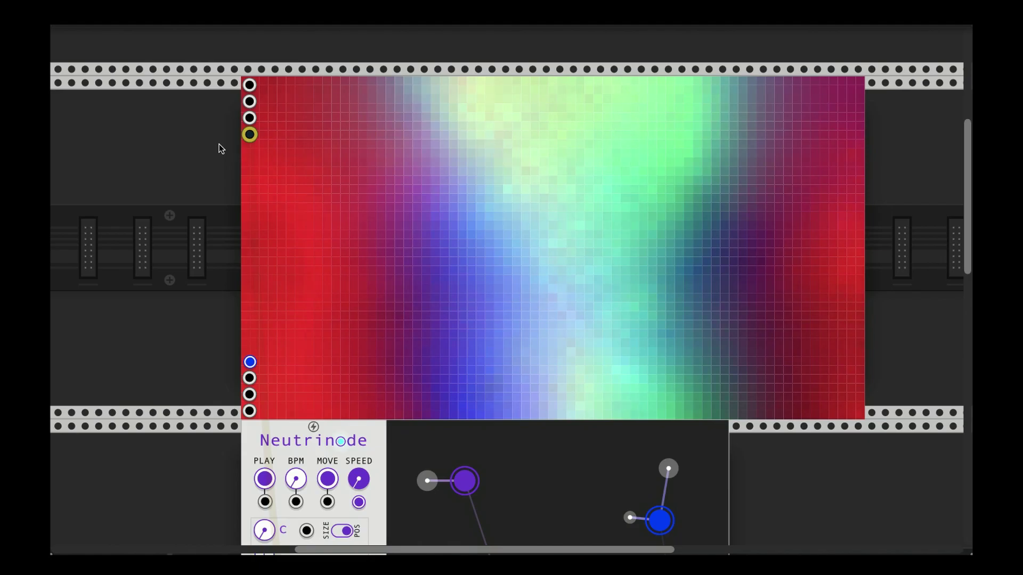
scroll(219, 144, left, 1)
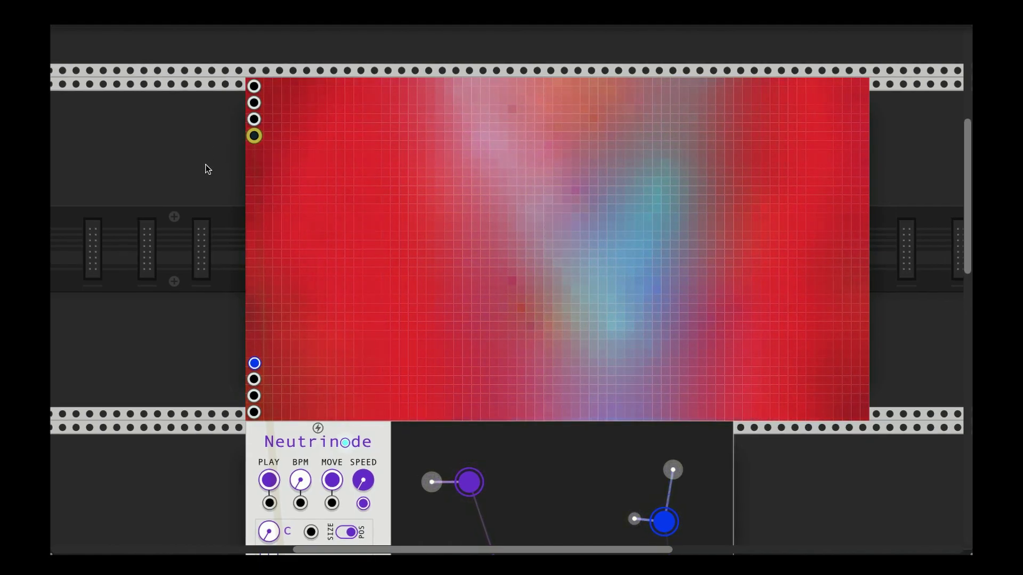
scroll(207, 170, down, 1)
drag(263, 106, 279, 254)
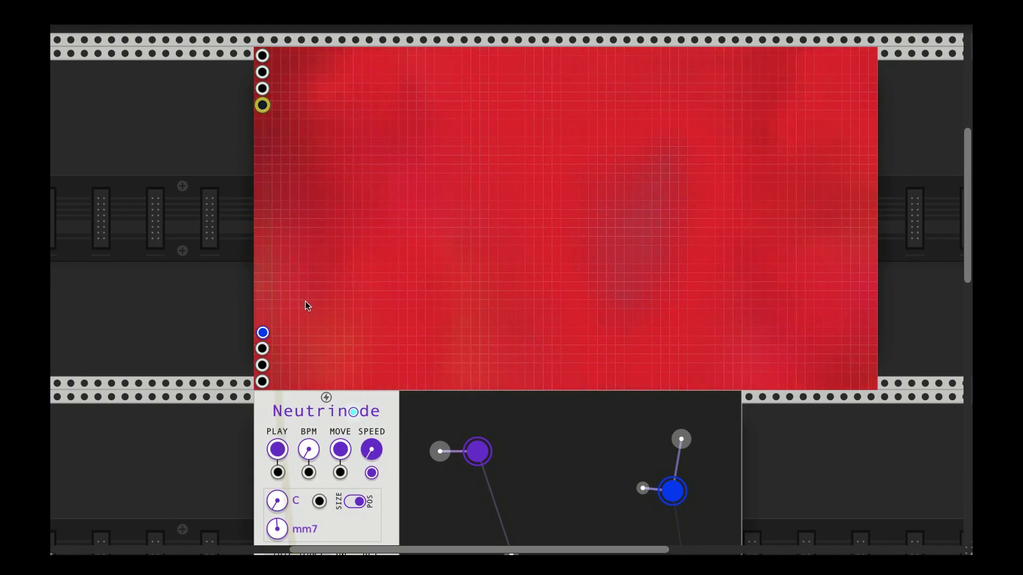
mouse_move(259, 100)
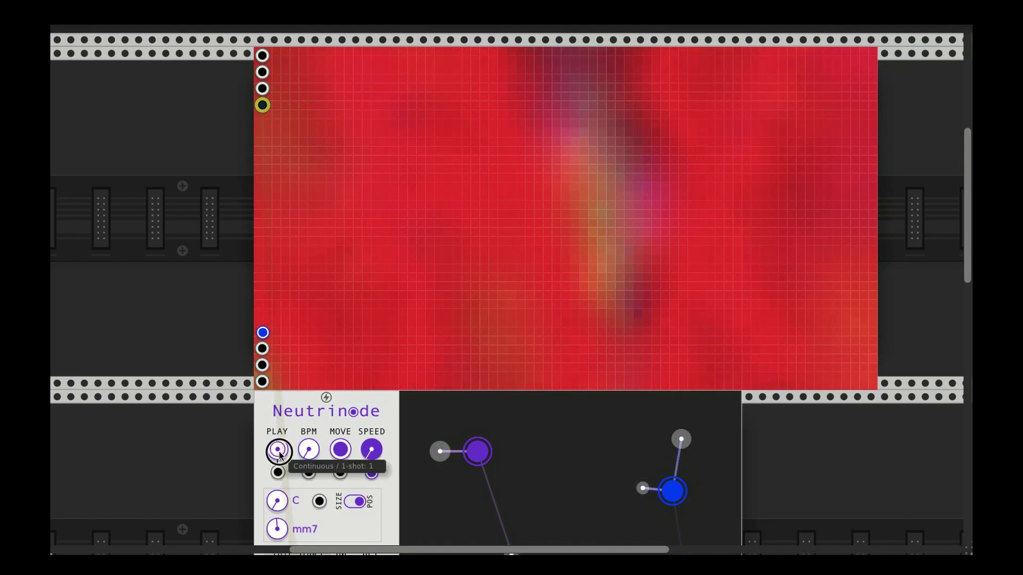
scroll(165, 185, down, 3)
scroll(166, 186, up, 3)
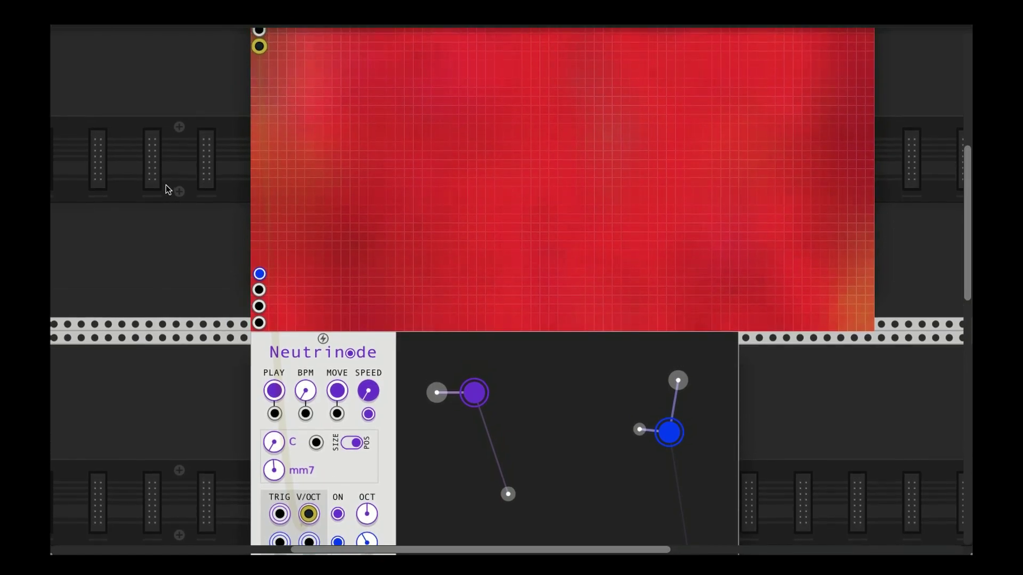
scroll(168, 181, left, 4)
- Add a Scope module via a 'scope' search and shift it further left
scroll(170, 175, down, 8)
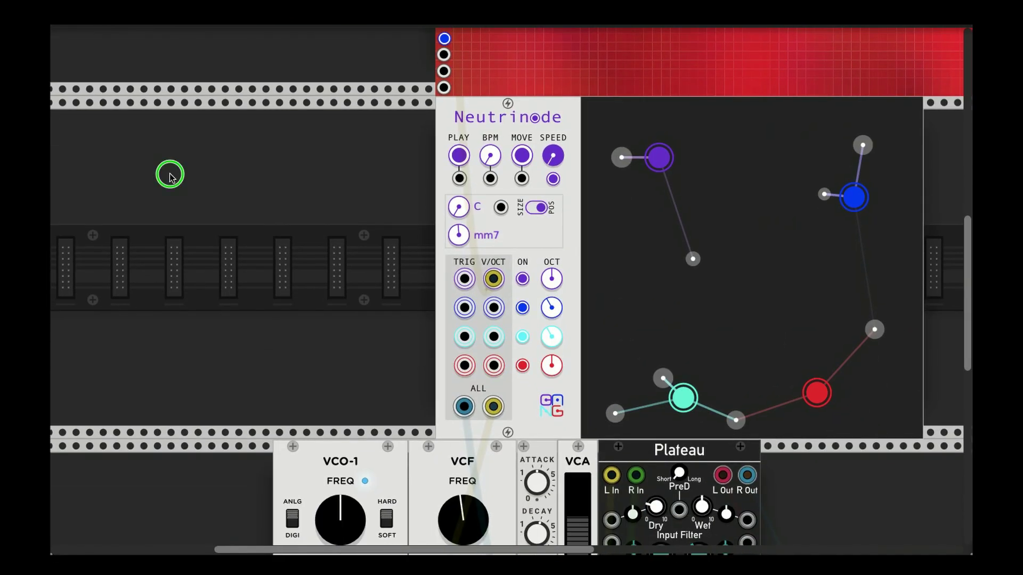
right_click(169, 176)
text(scope)
click(343, 188)
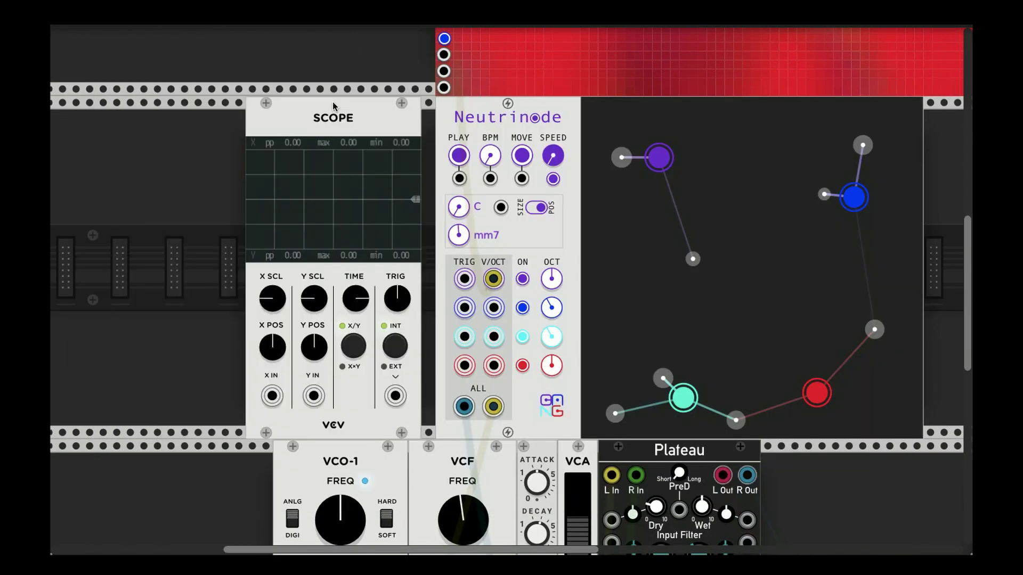
scroll(344, 188, up, 12)
scroll(352, 213, right, 3)
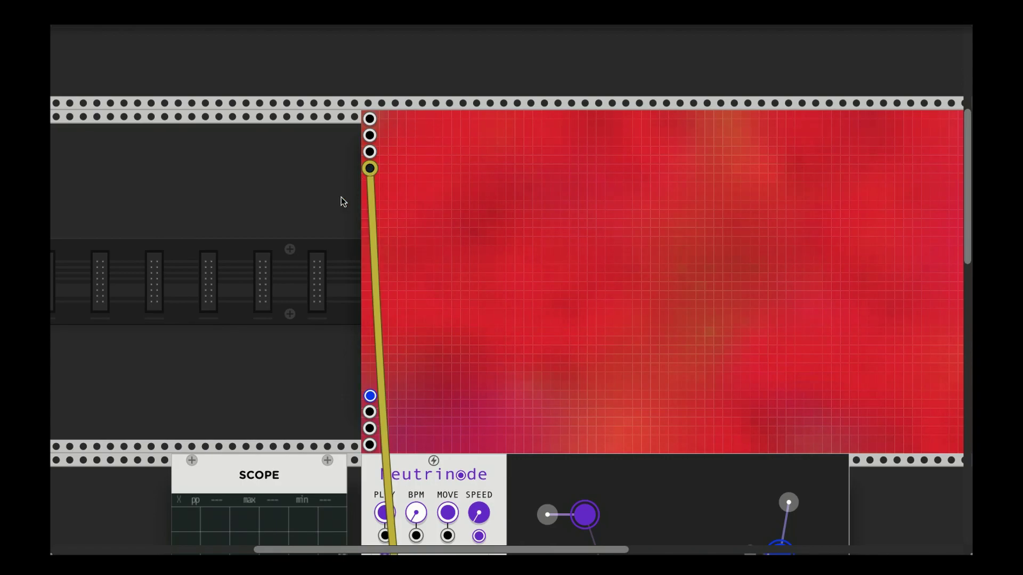
scroll(301, 244, down, 8)
scroll(301, 245, right, 1)
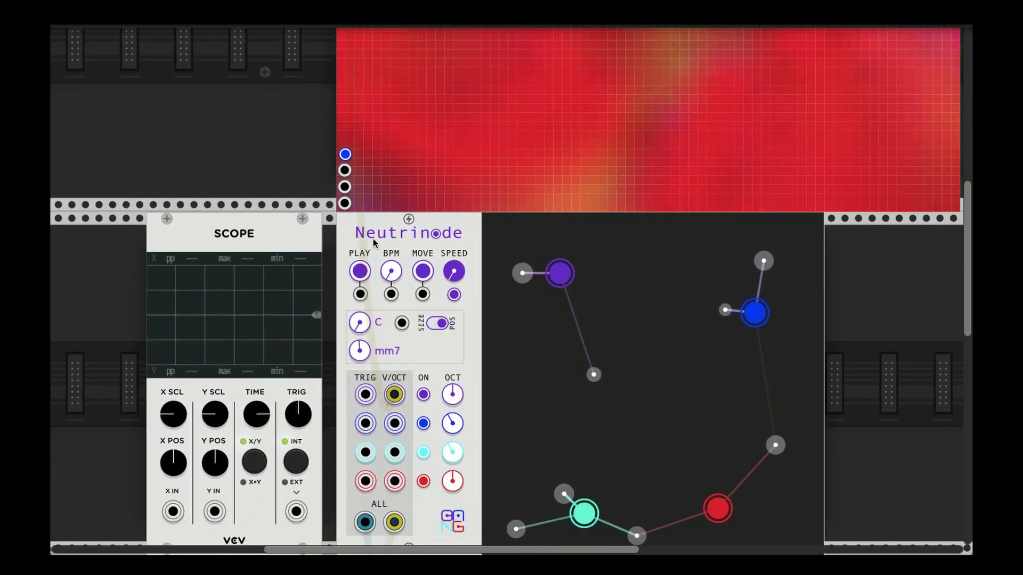
drag(264, 240, 167, 239)
- Add a SPLIT module next to the Scope via a 'split' search
right_click(280, 242)
text(split)
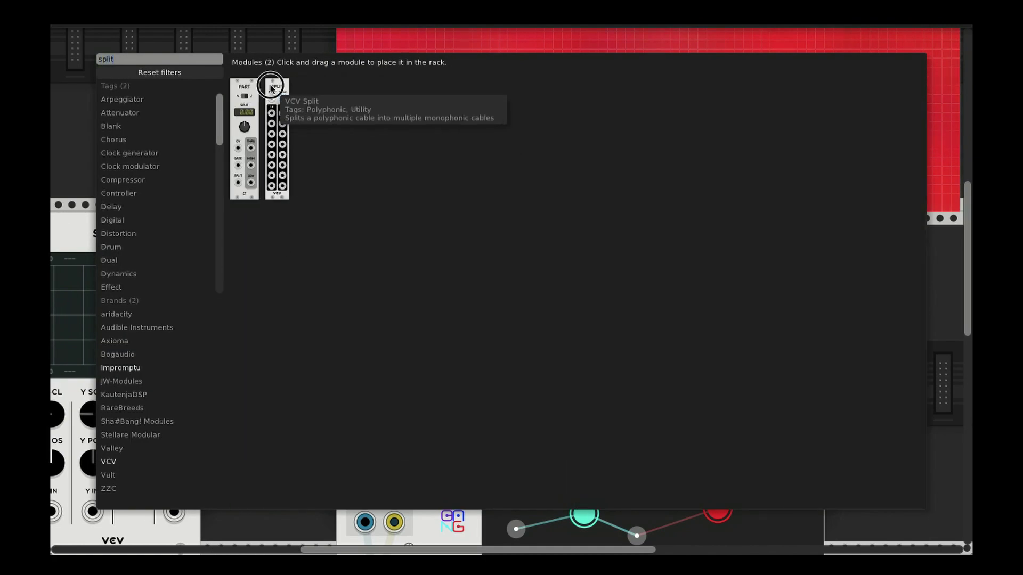
drag(272, 93, 307, 271)
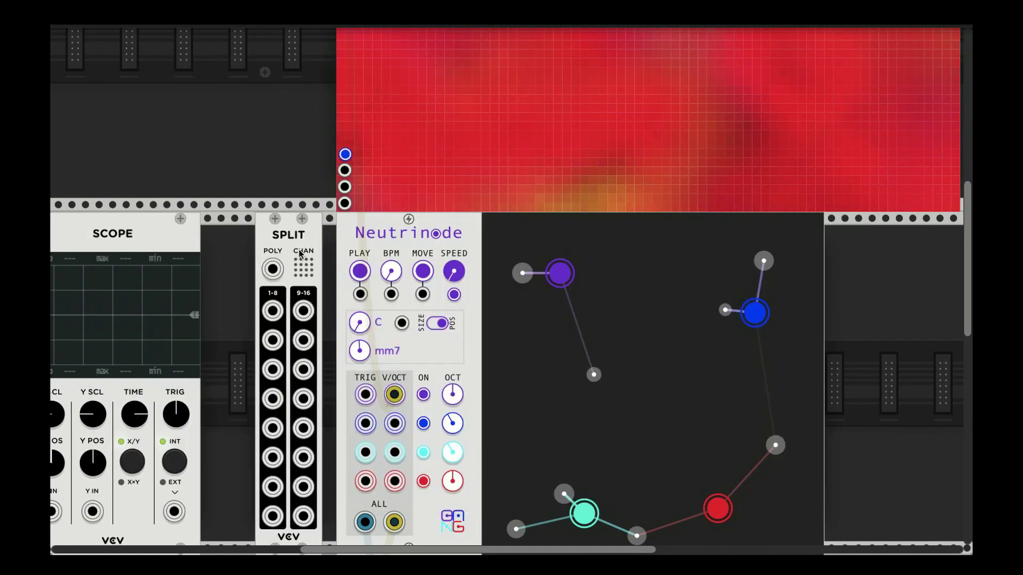
scroll(299, 253, down, 3)
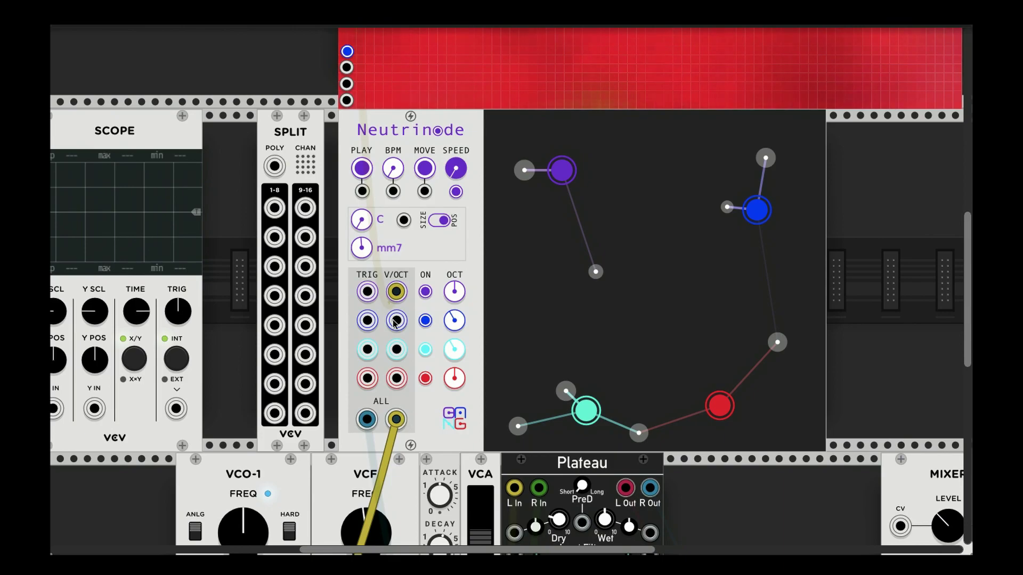
- Patch Neutrinode's first V/OCT into SPLIT's POLY input and SPLIT 1-8 into Scope X IN
drag(396, 292, 274, 167)
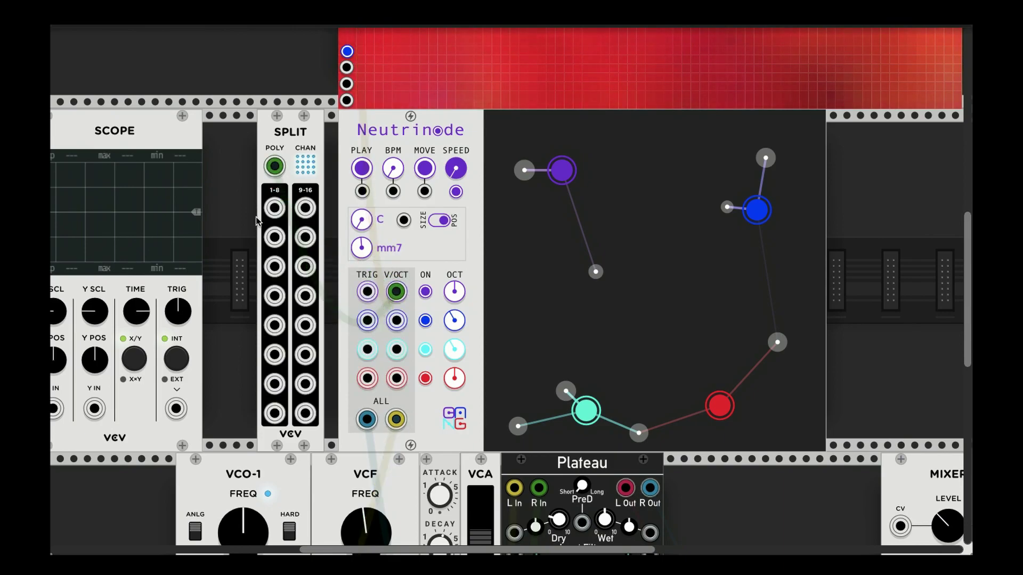
drag(256, 221, 152, 407)
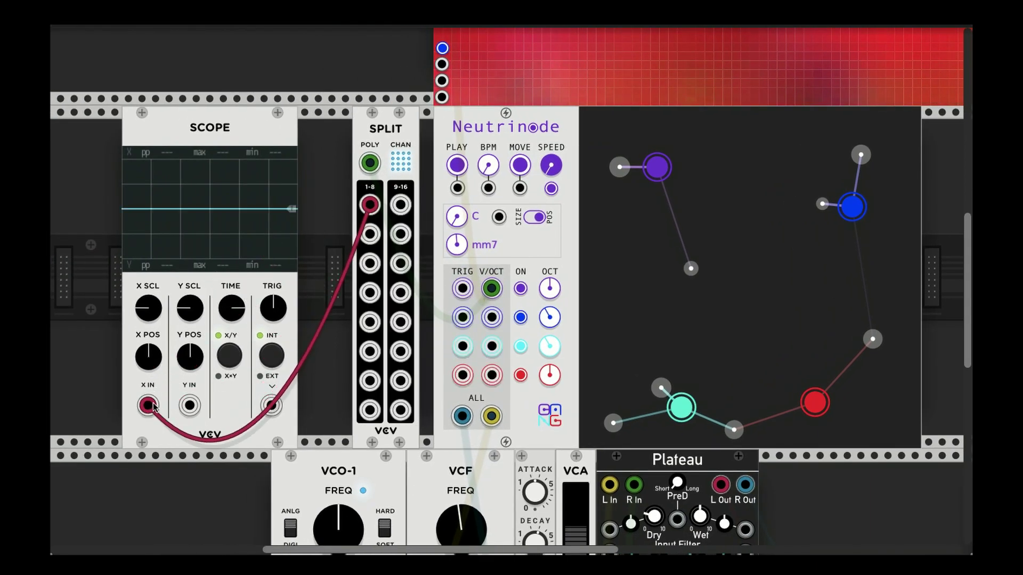
scroll(298, 148, up, 5)
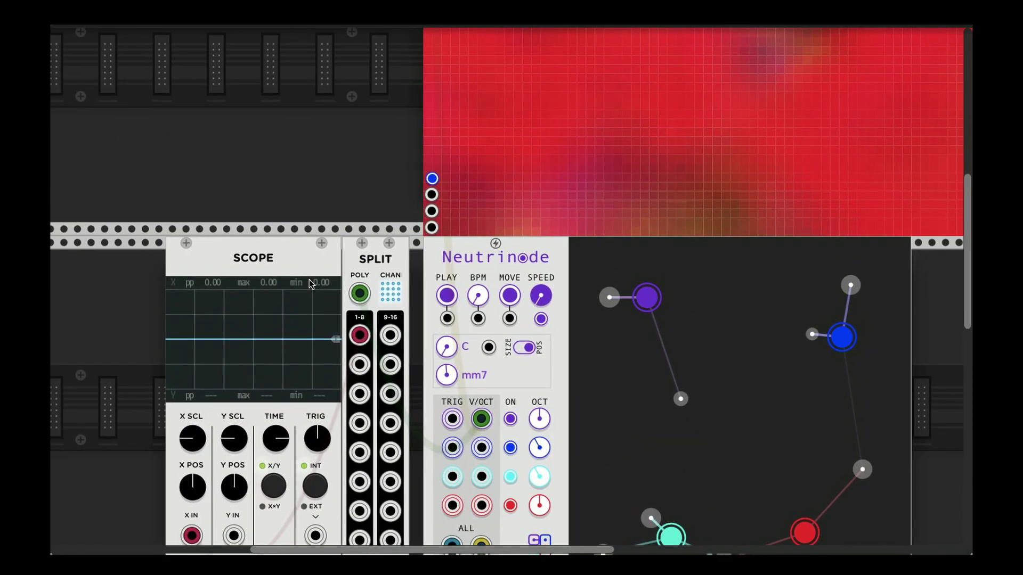
scroll(311, 284, up, 2)
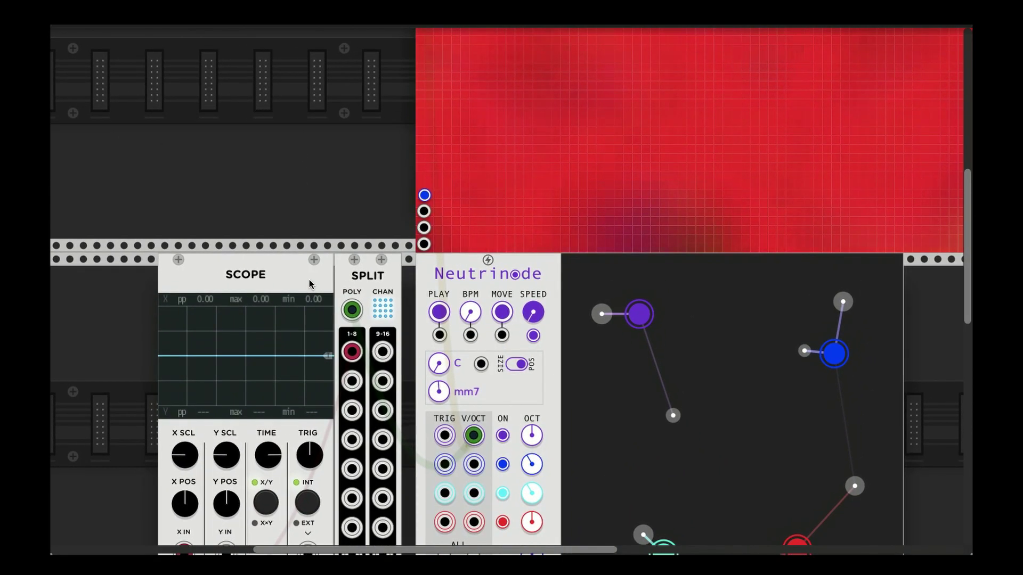
scroll(309, 284, up, 3)
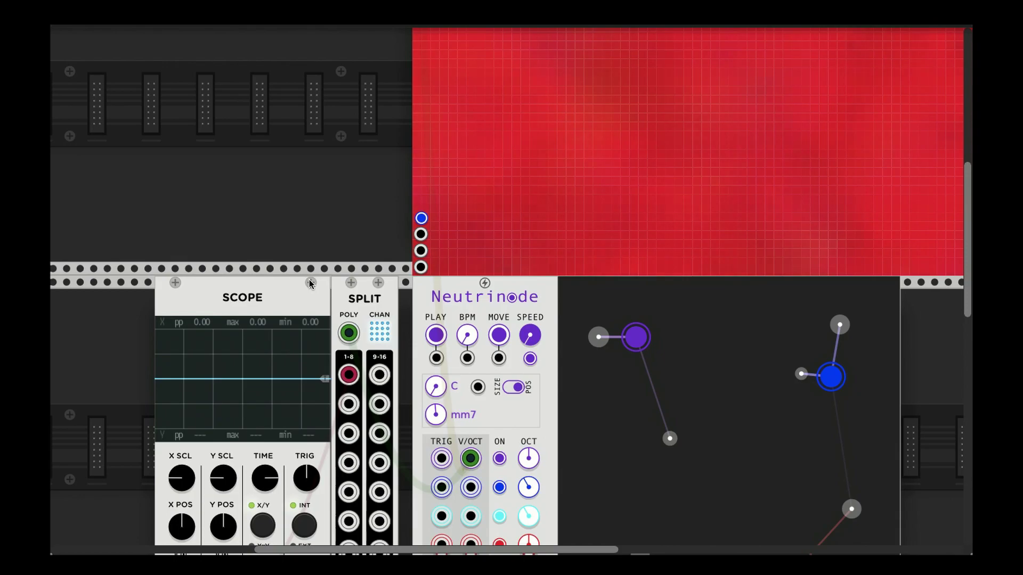
scroll(310, 284, up, 5)
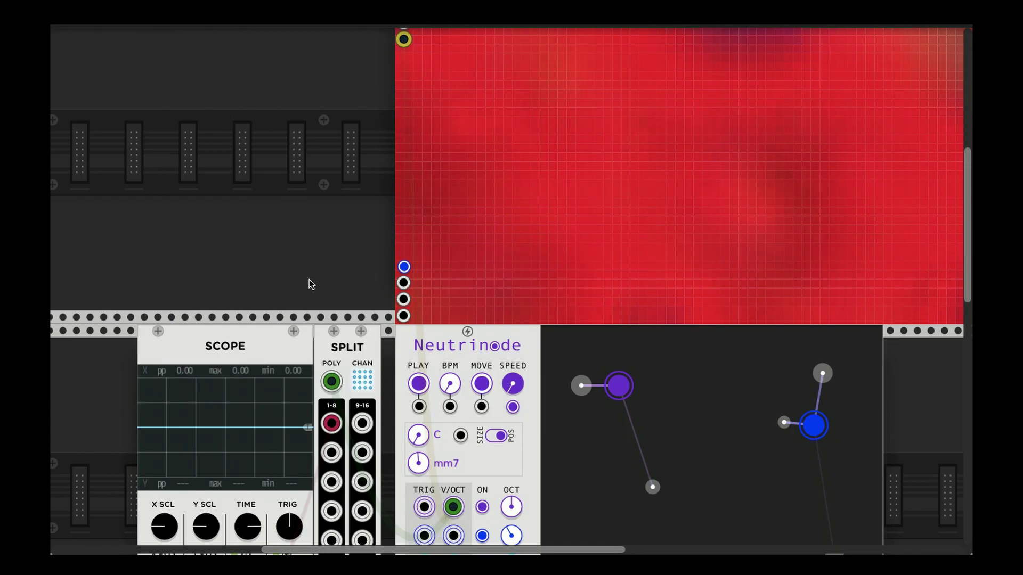
scroll(311, 283, up, 7)
scroll(307, 361, down, 14)
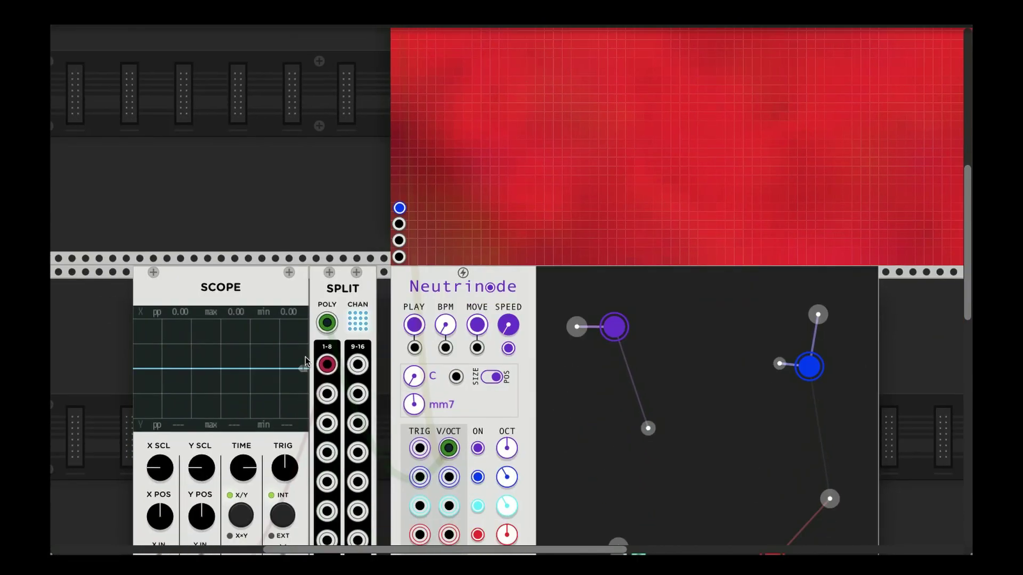
scroll(307, 361, down, 2)
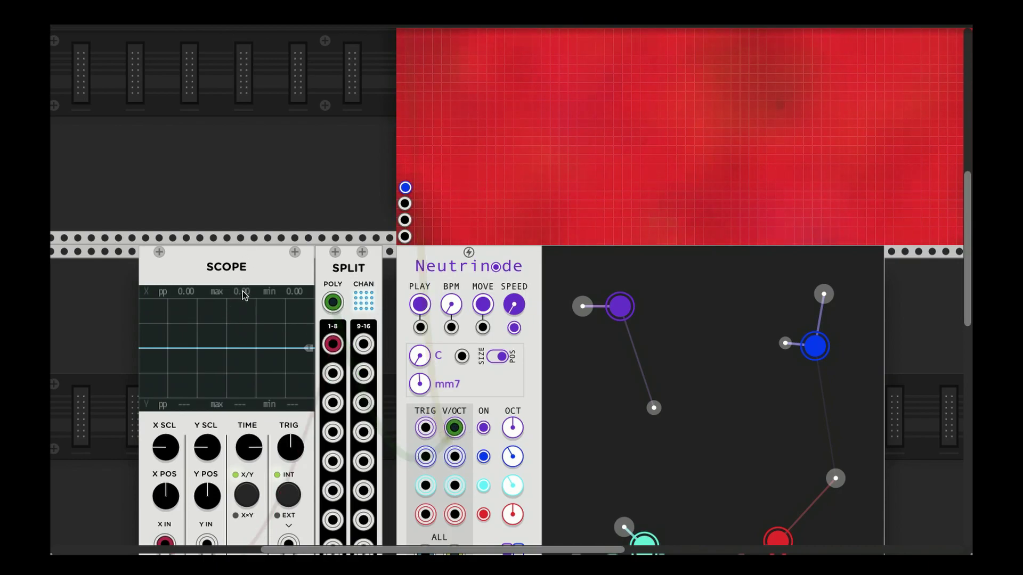
scroll(422, 196, up, 9)
scroll(456, 348, down, 5)
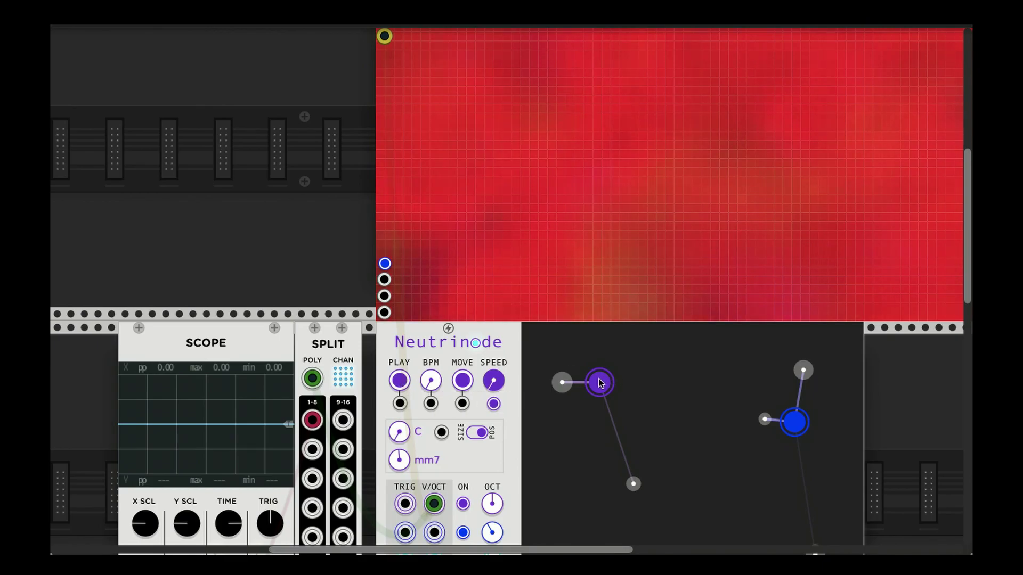
scroll(600, 382, down, 7)
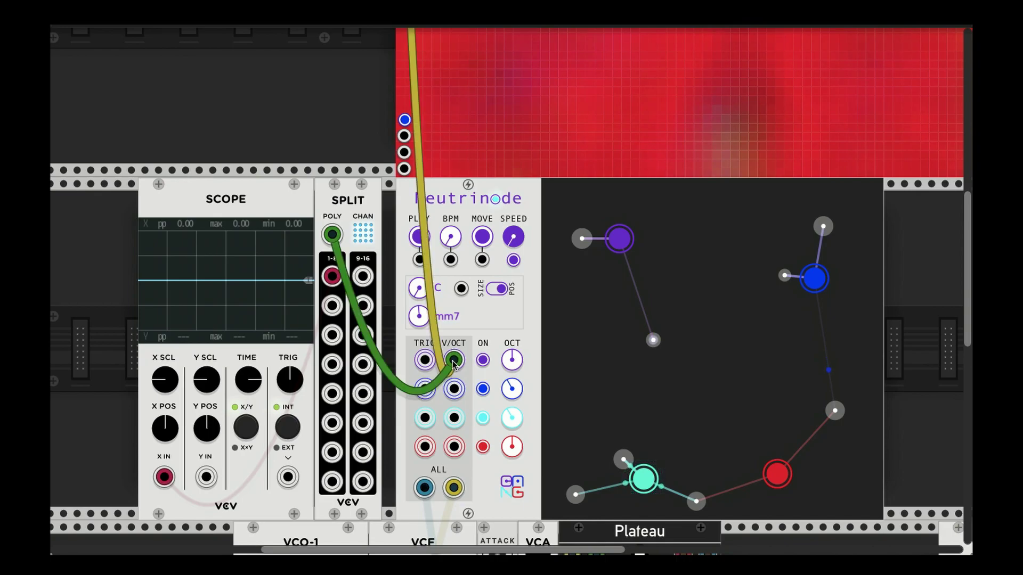
- Move the green and yellow cables onto Neutrinode's ALL V/OCT output
drag(454, 360, 454, 488)
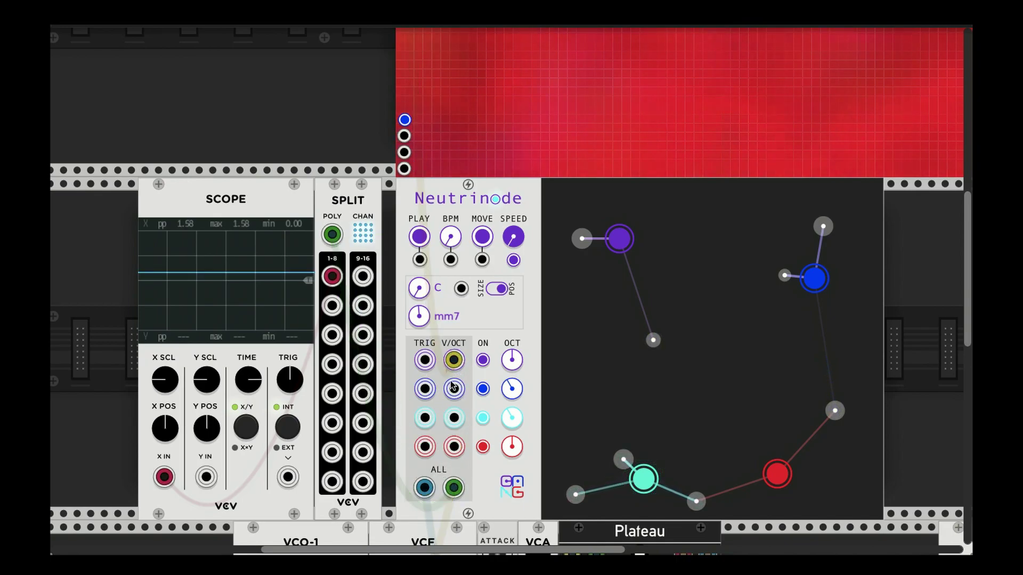
drag(454, 360, 454, 488)
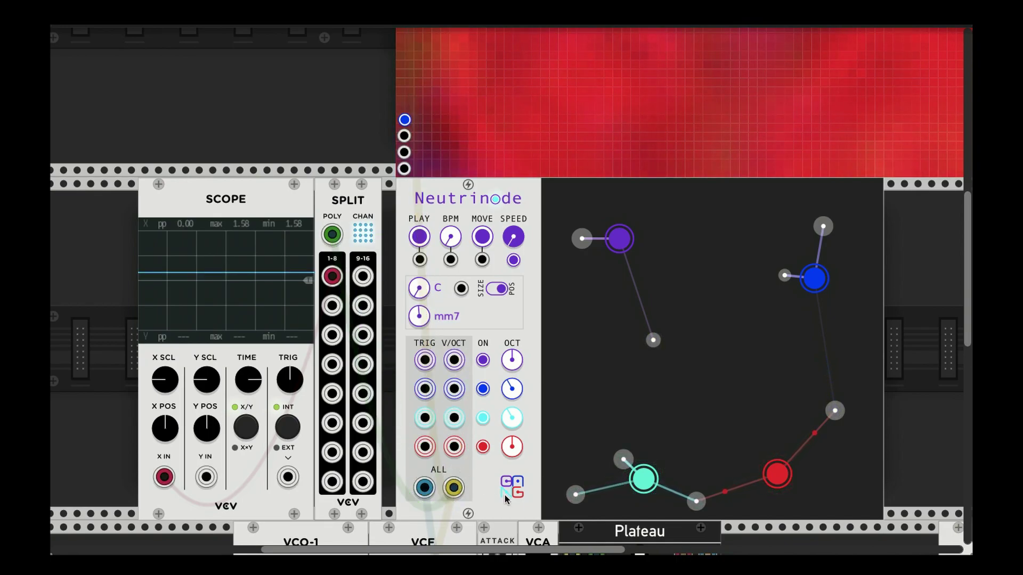
scroll(480, 453, up, 2)
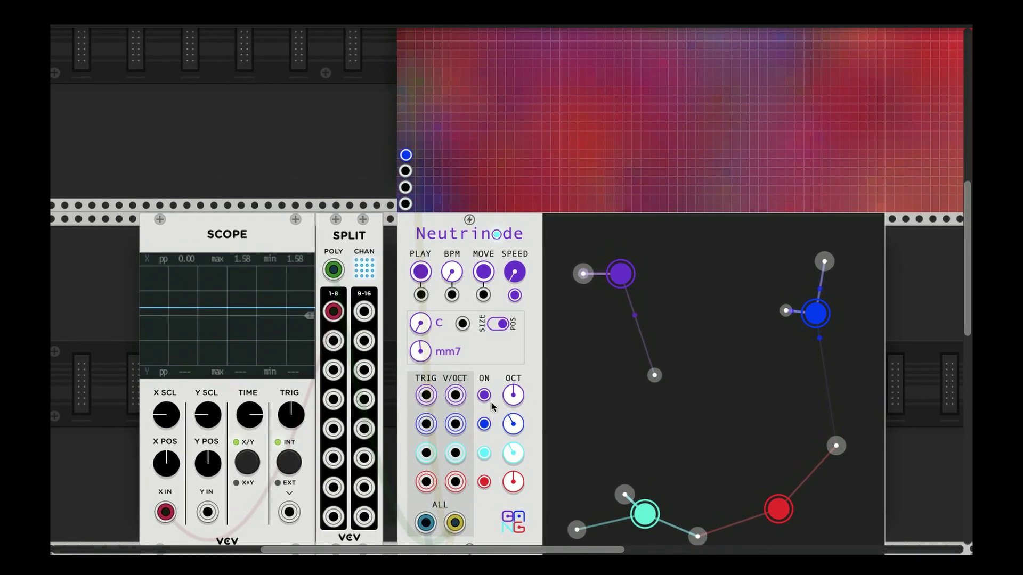
- Set Neutrinode's polyphony channels to 12
right_click(501, 350)
mouse_move(612, 513)
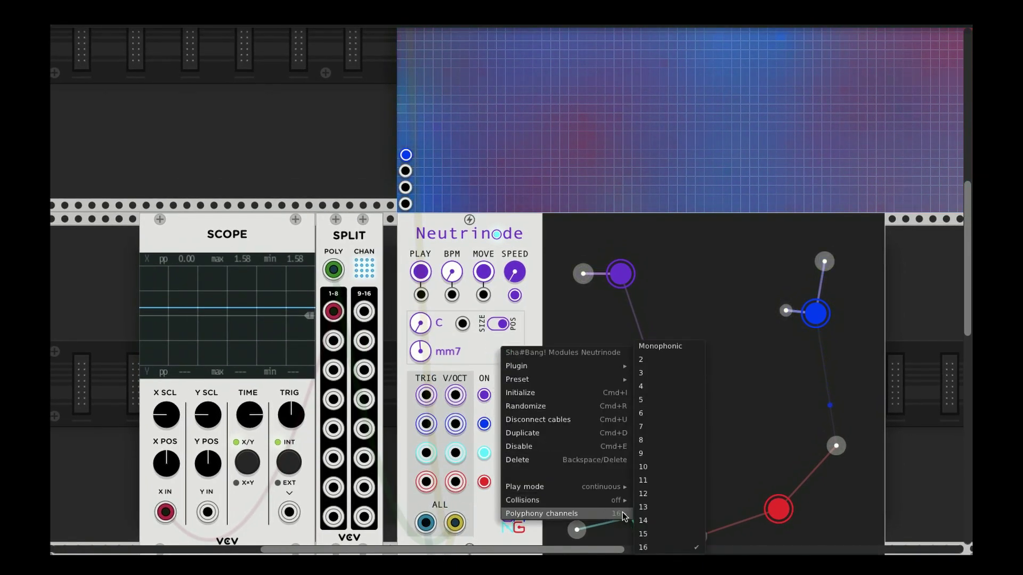
click(678, 494)
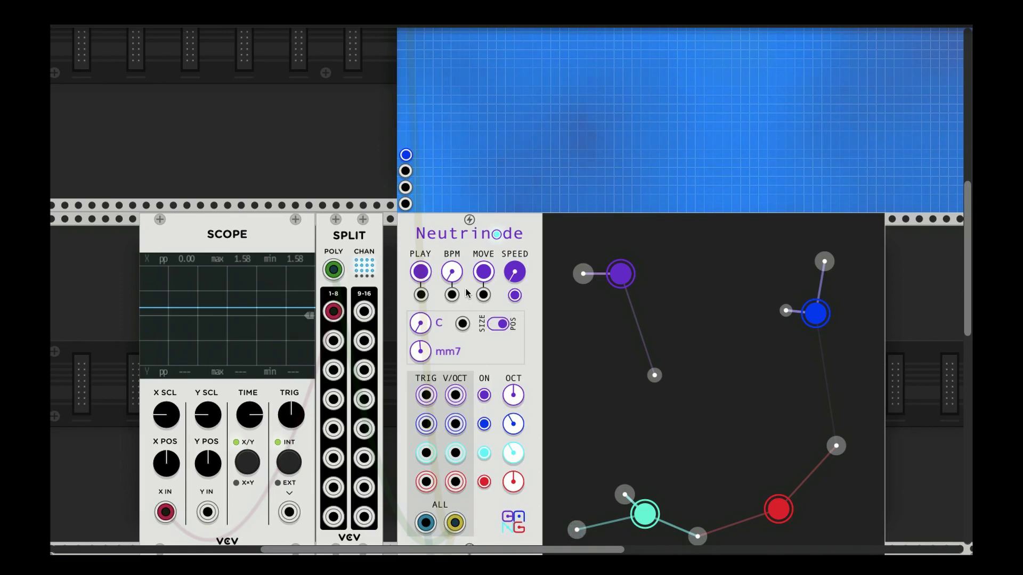
scroll(277, 133, down, 2)
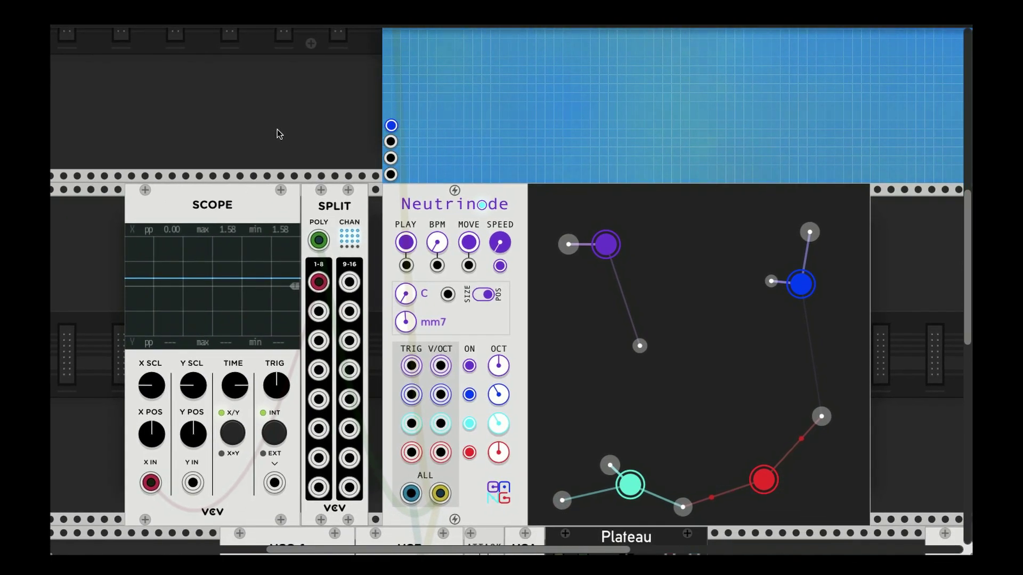
scroll(277, 133, up, 7)
scroll(277, 134, right, 5)
scroll(277, 129, up, 5)
scroll(277, 129, right, 2)
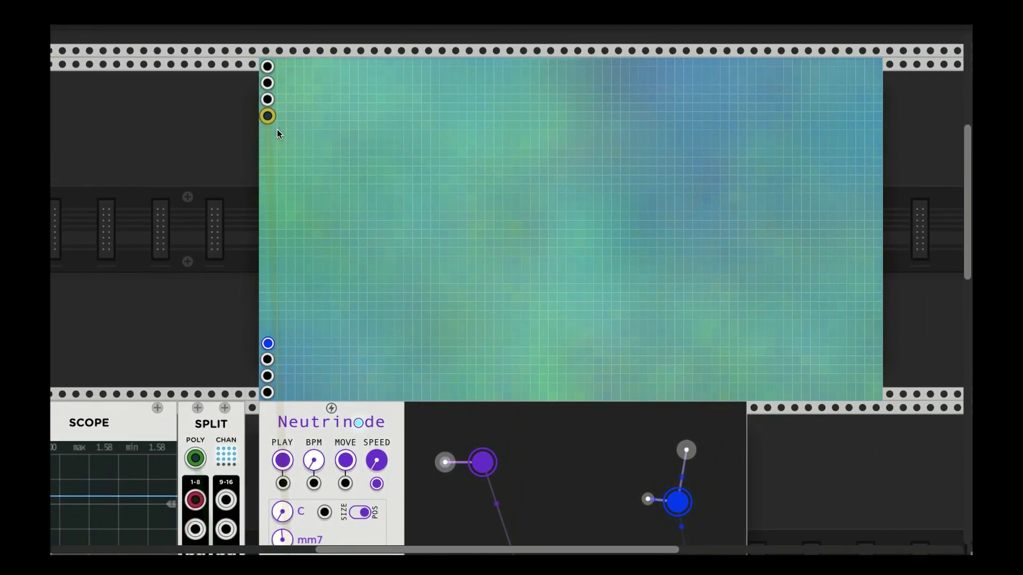
scroll(277, 129, left, 2)
scroll(277, 129, up, 2)
scroll(277, 129, right, 1)
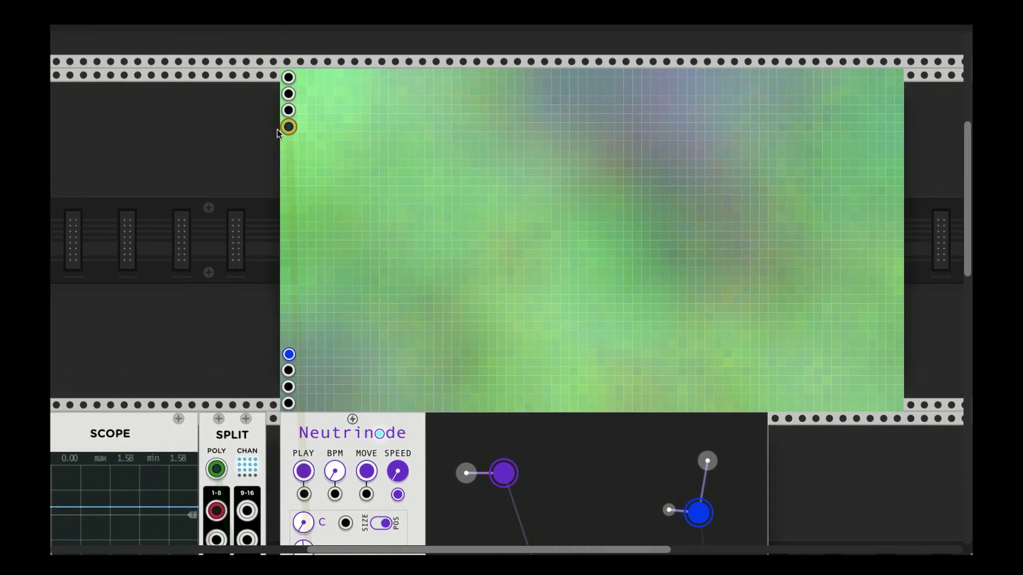